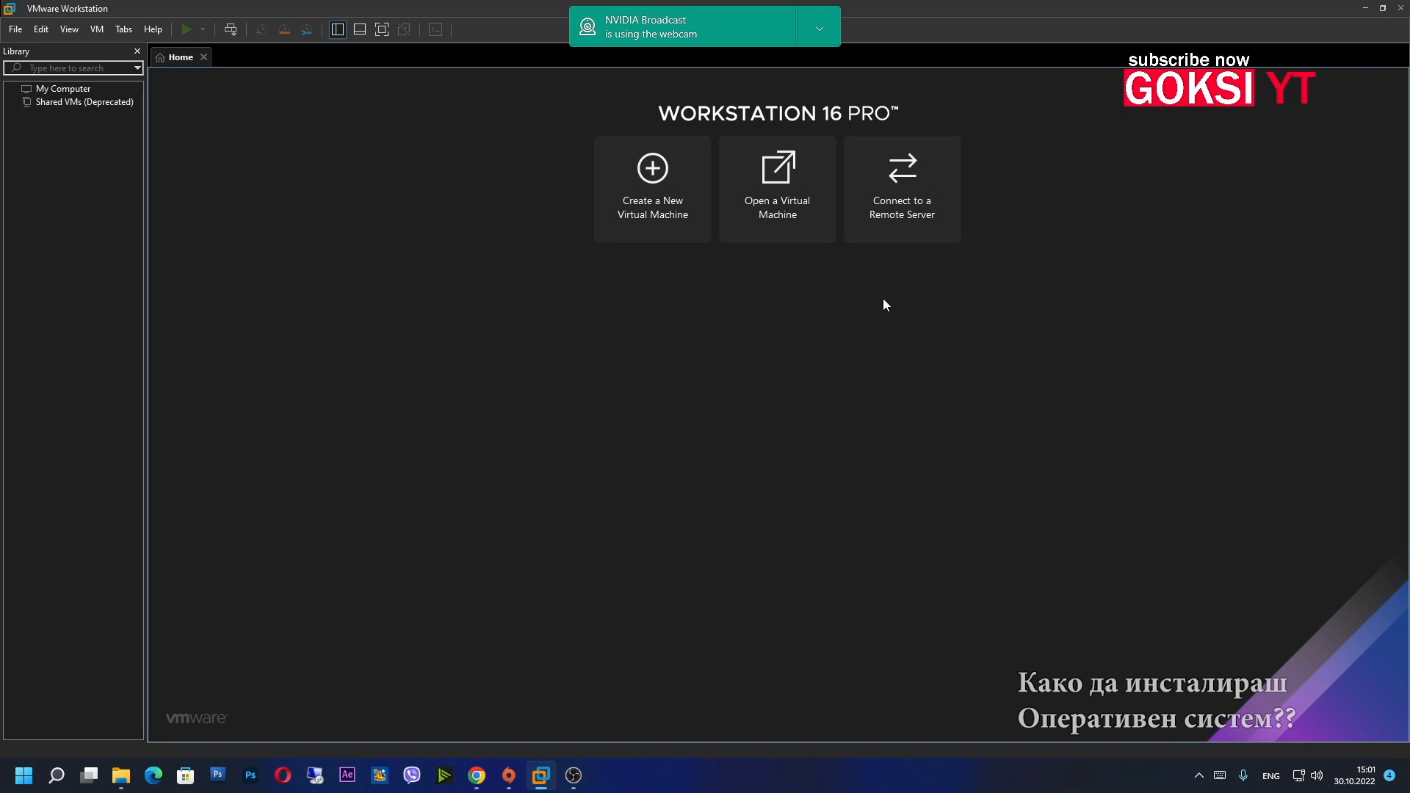
# - Start a new virtual machine with the Typical configuration, using Windows.iso from the Desktop as the installer disc image
pyautogui.click(635, 200)
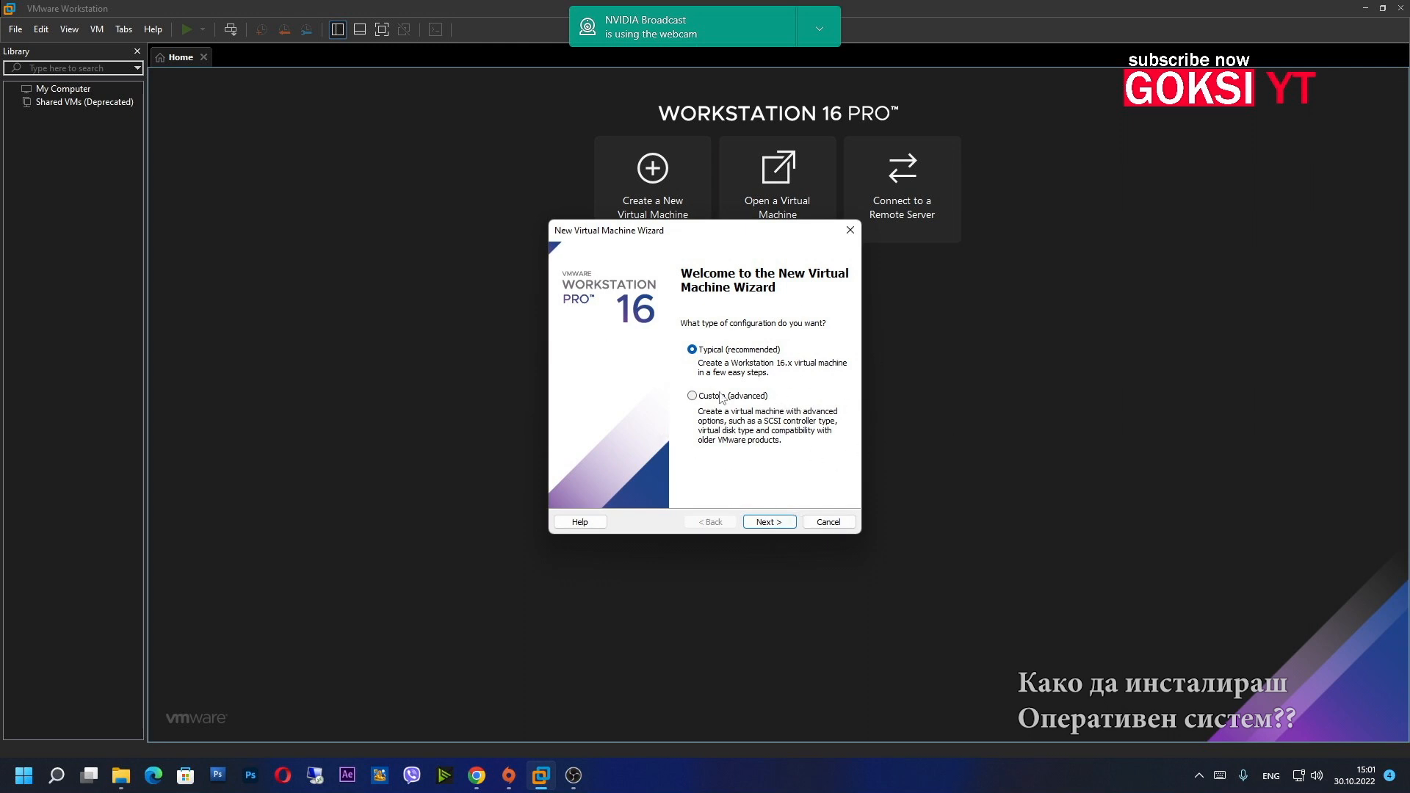
pyautogui.click(767, 525)
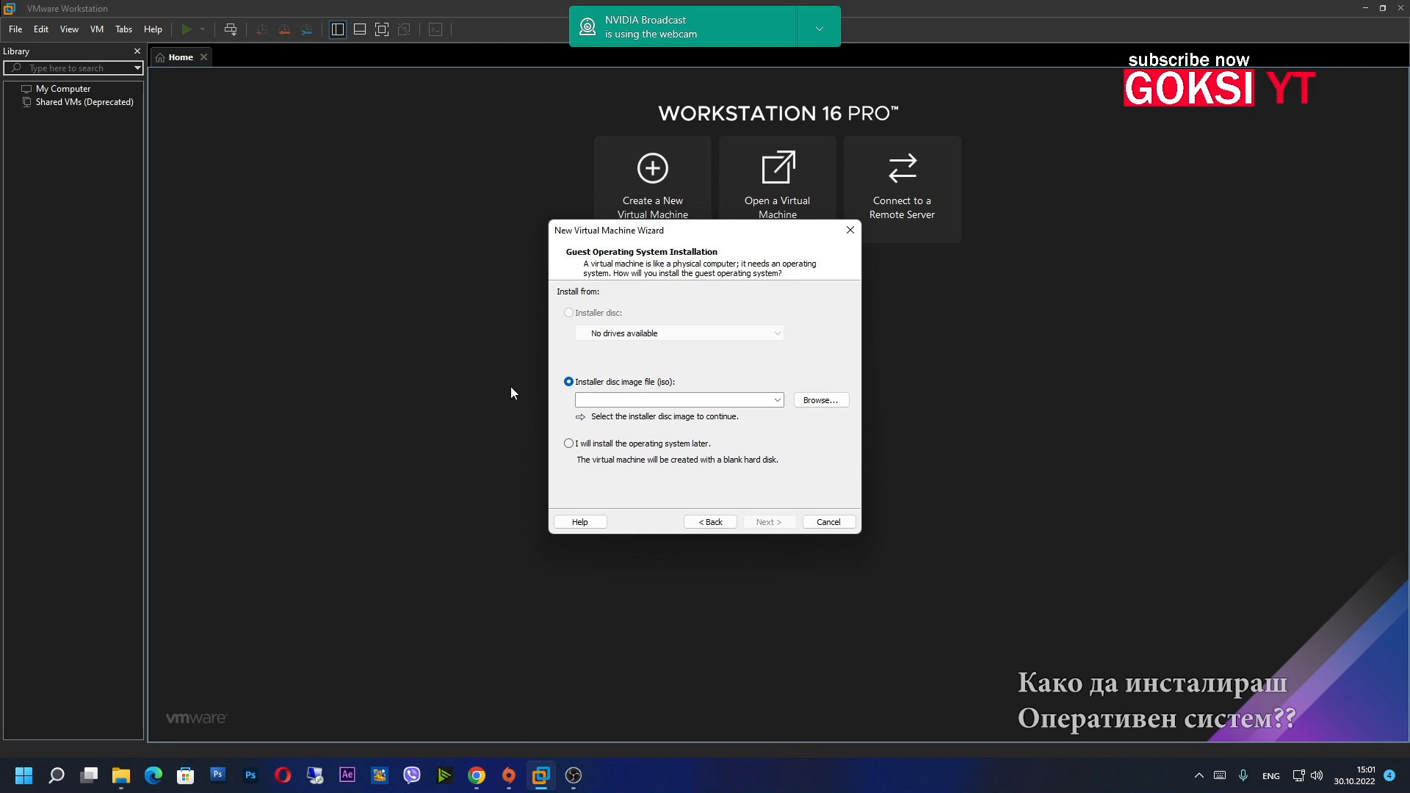
pyautogui.click(821, 399)
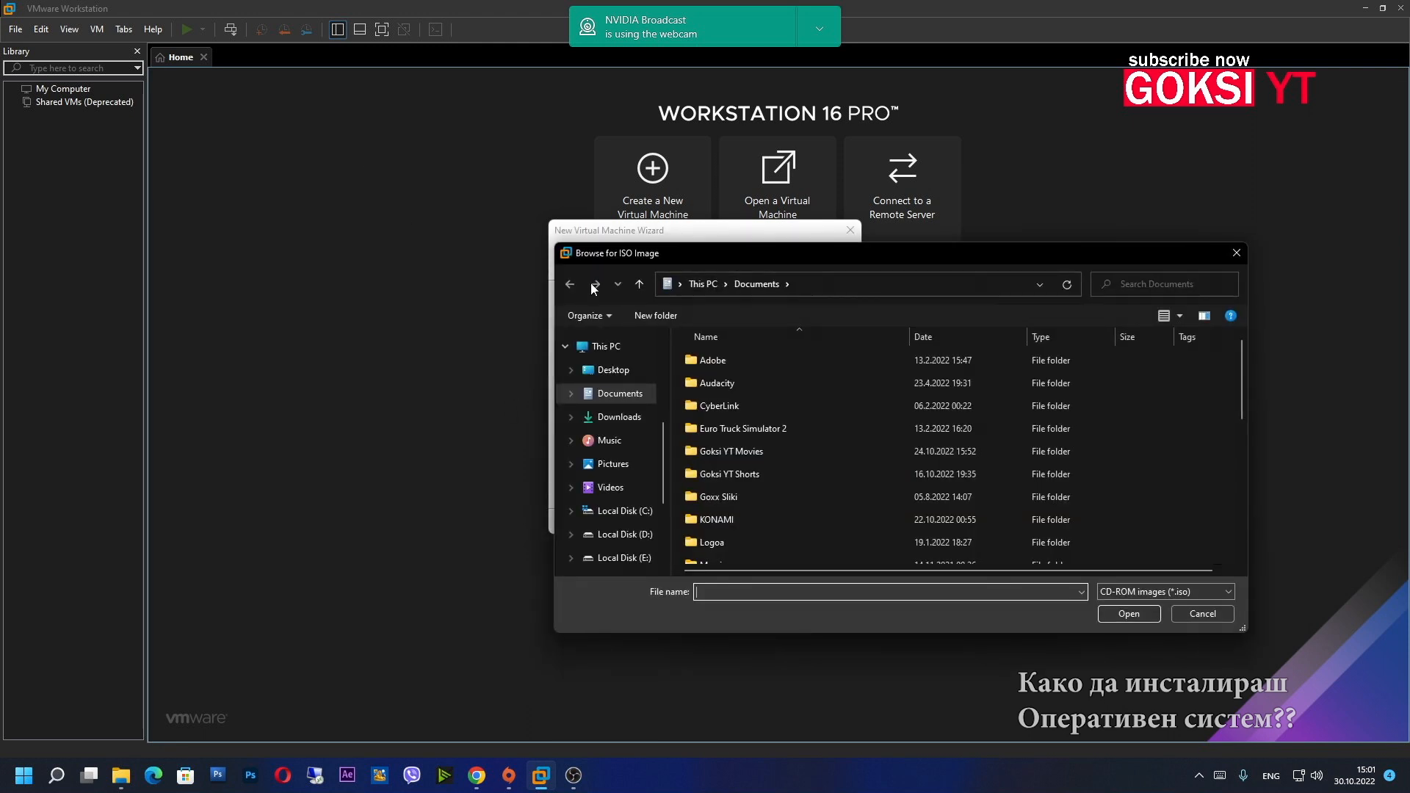
pyautogui.click(613, 370)
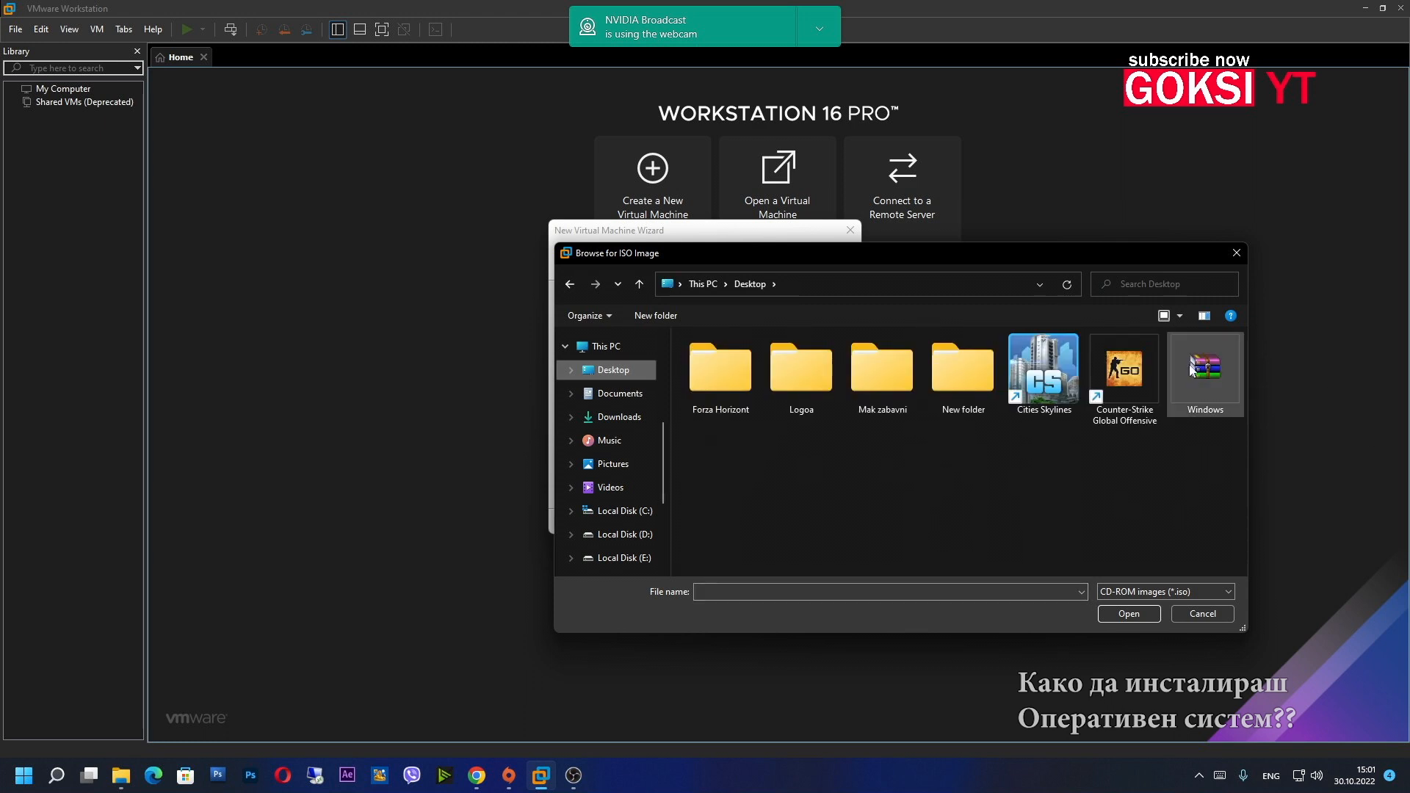
pyautogui.click(1191, 367)
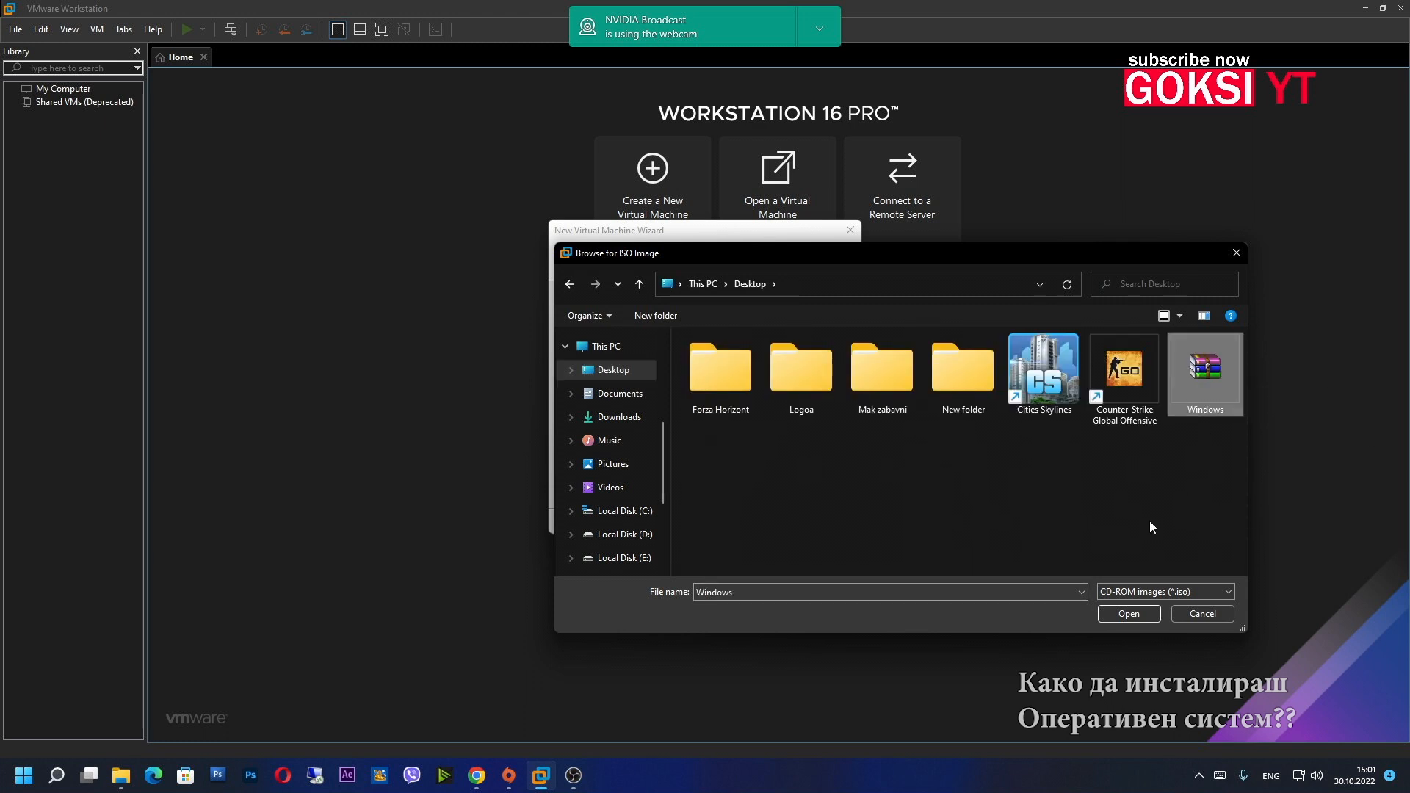
pyautogui.click(1130, 614)
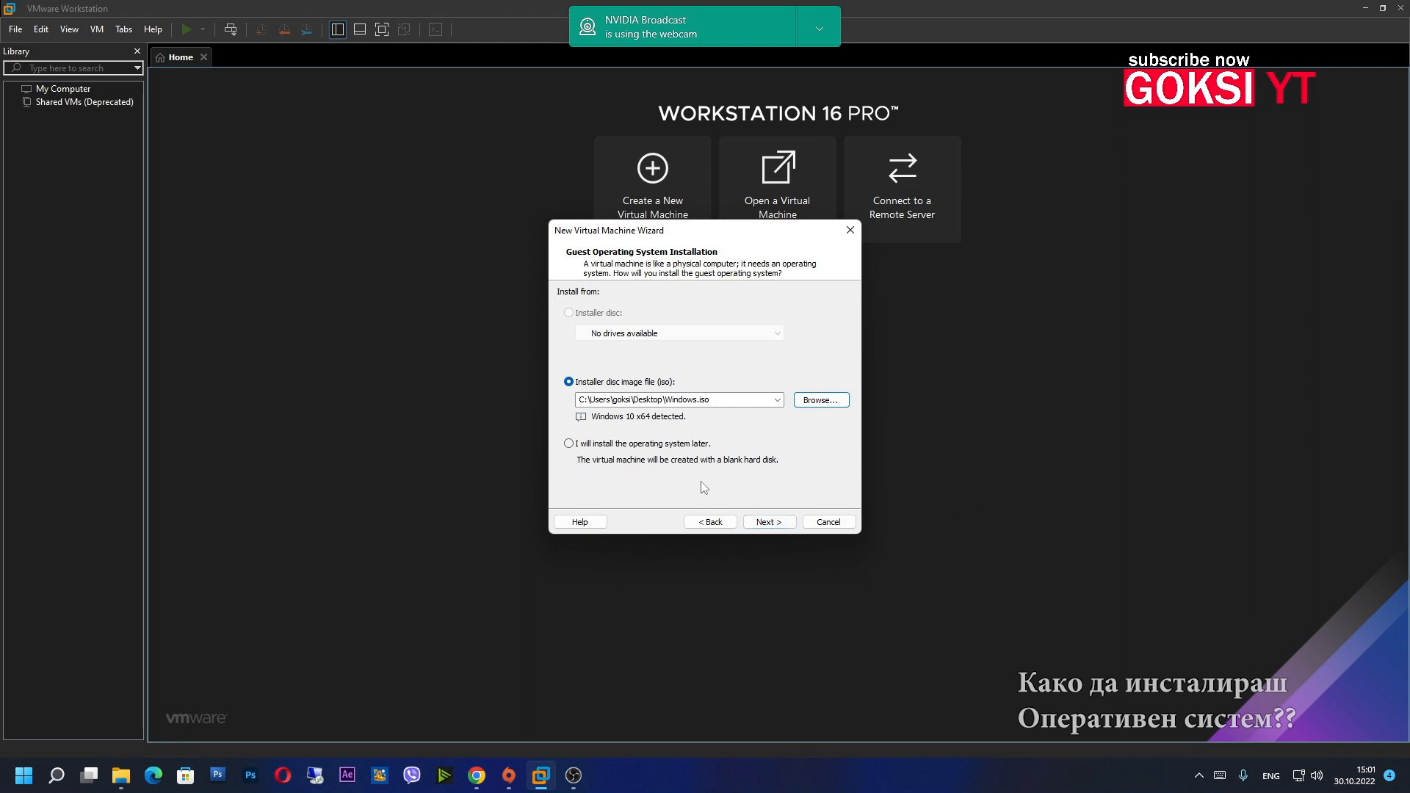
pyautogui.click(769, 522)
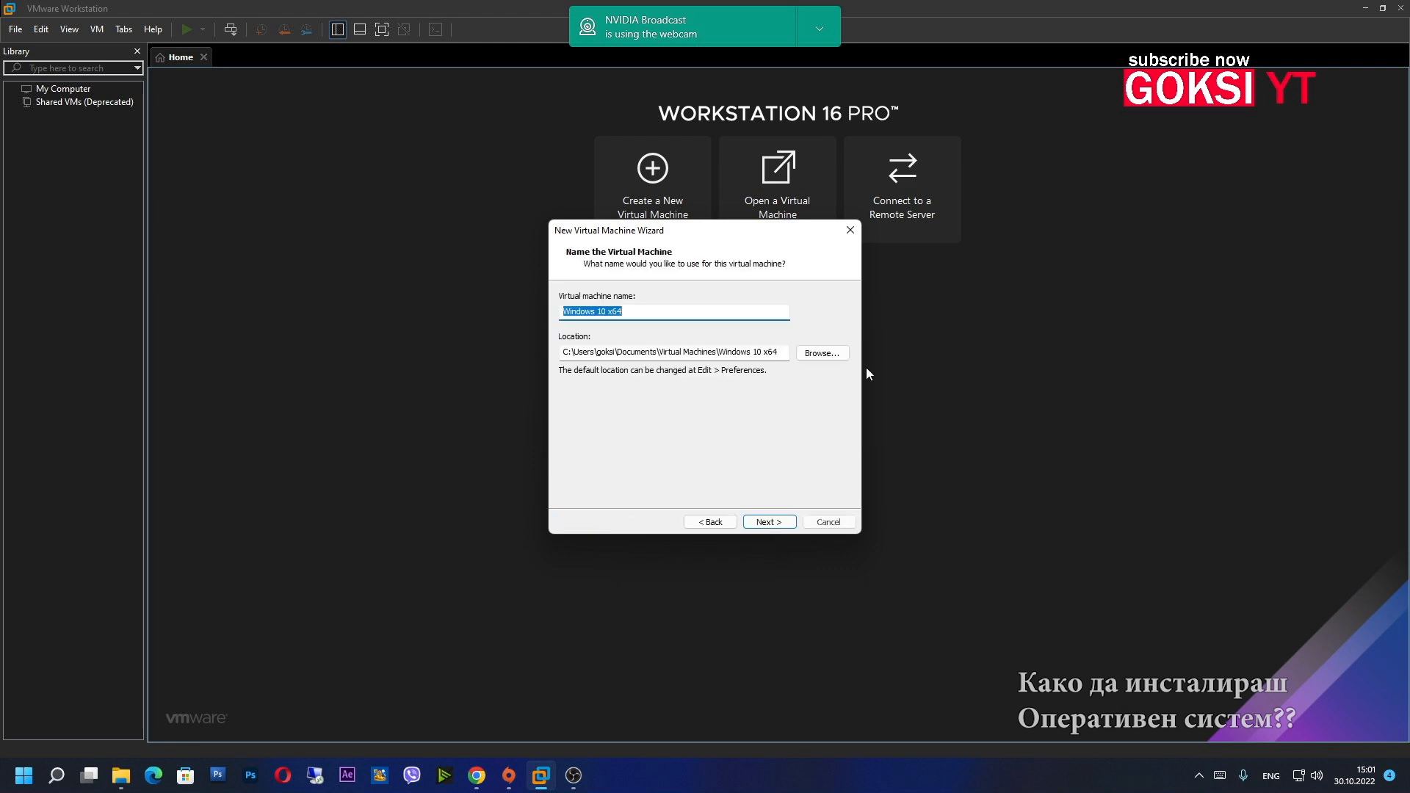
# - Keep the virtual machine name Windows 10 x64 with its default location, and accept a 60 GB disk split into multiple files
pyautogui.click(766, 522)
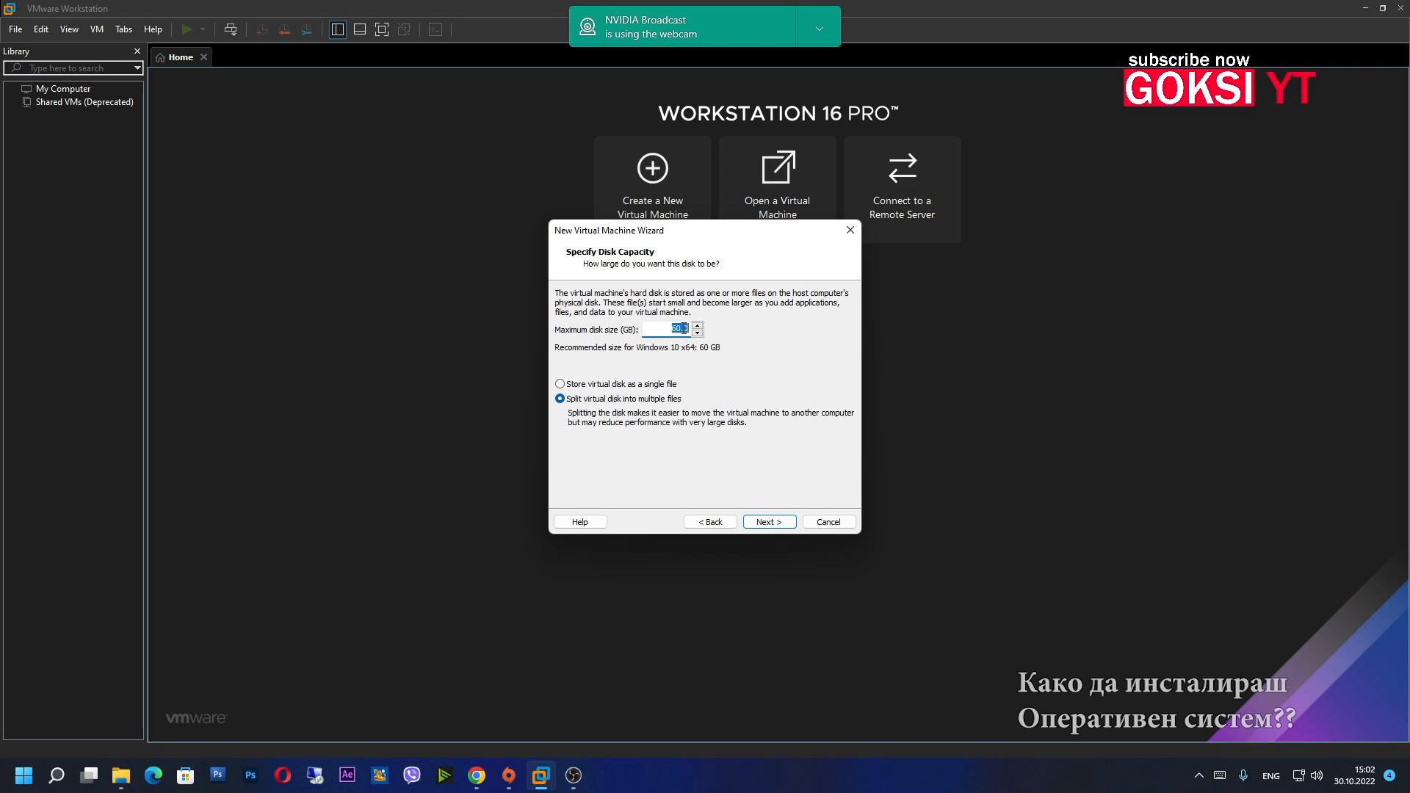
pyautogui.click(781, 526)
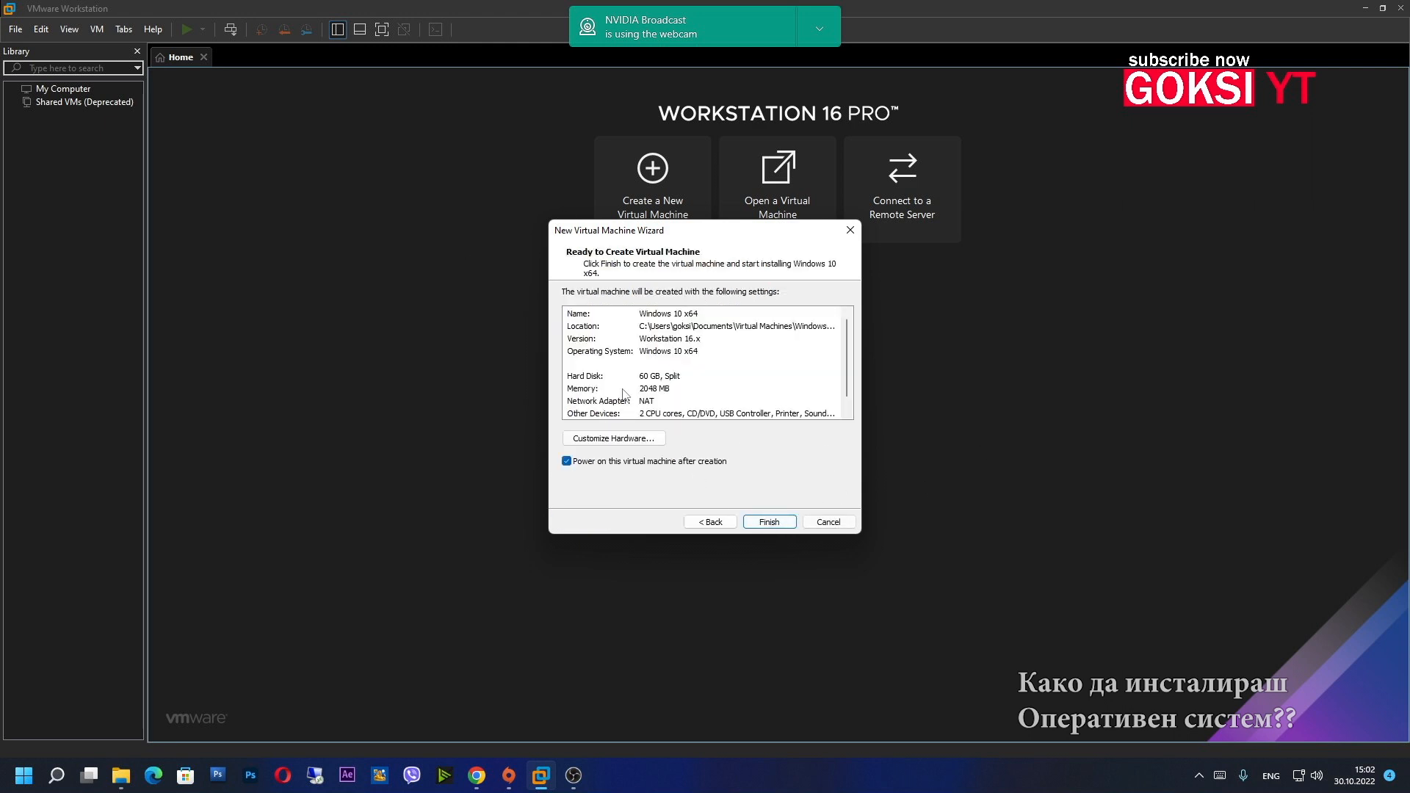
# - Review the memory and processor settings in the virtual machine's hardware customization
pyautogui.click(613, 438)
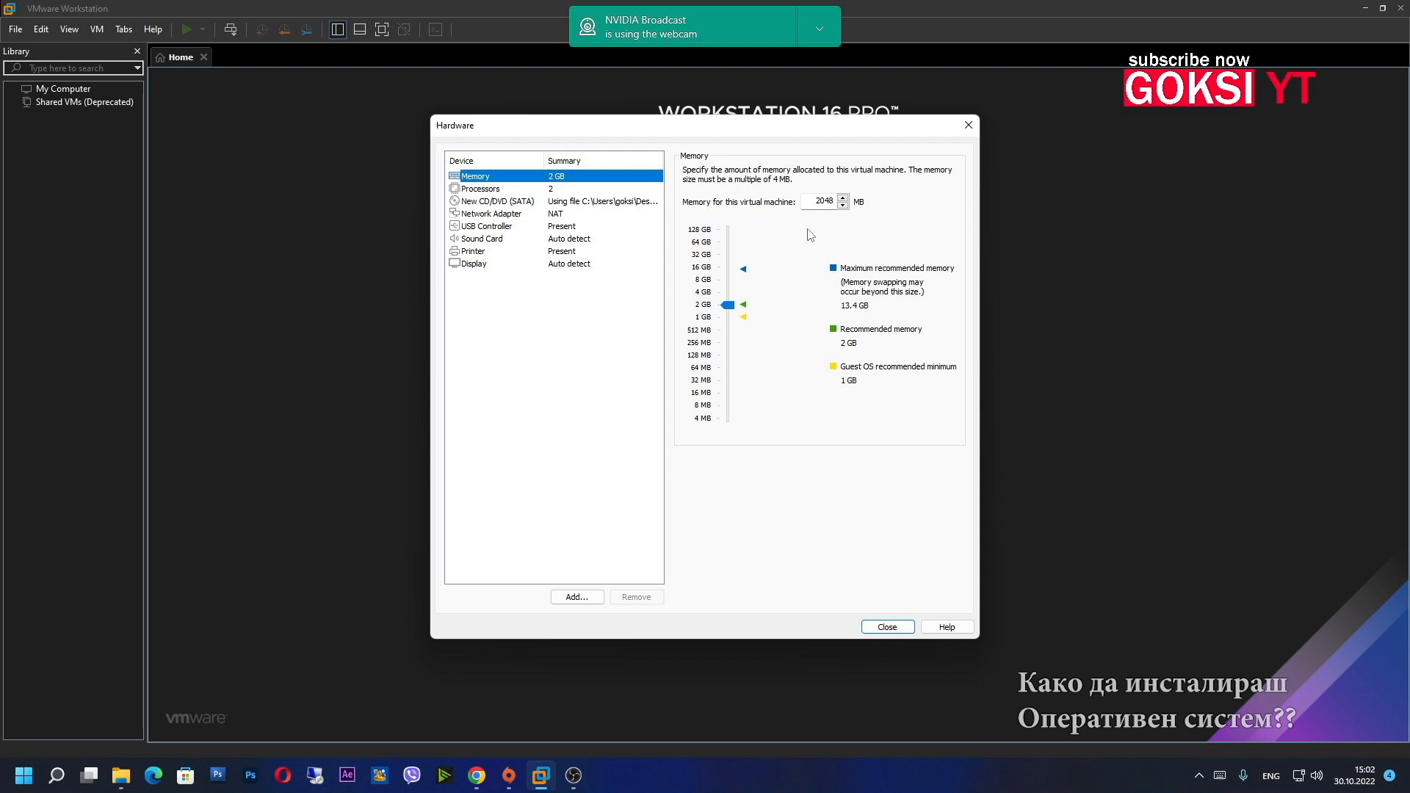
pyautogui.click(567, 190)
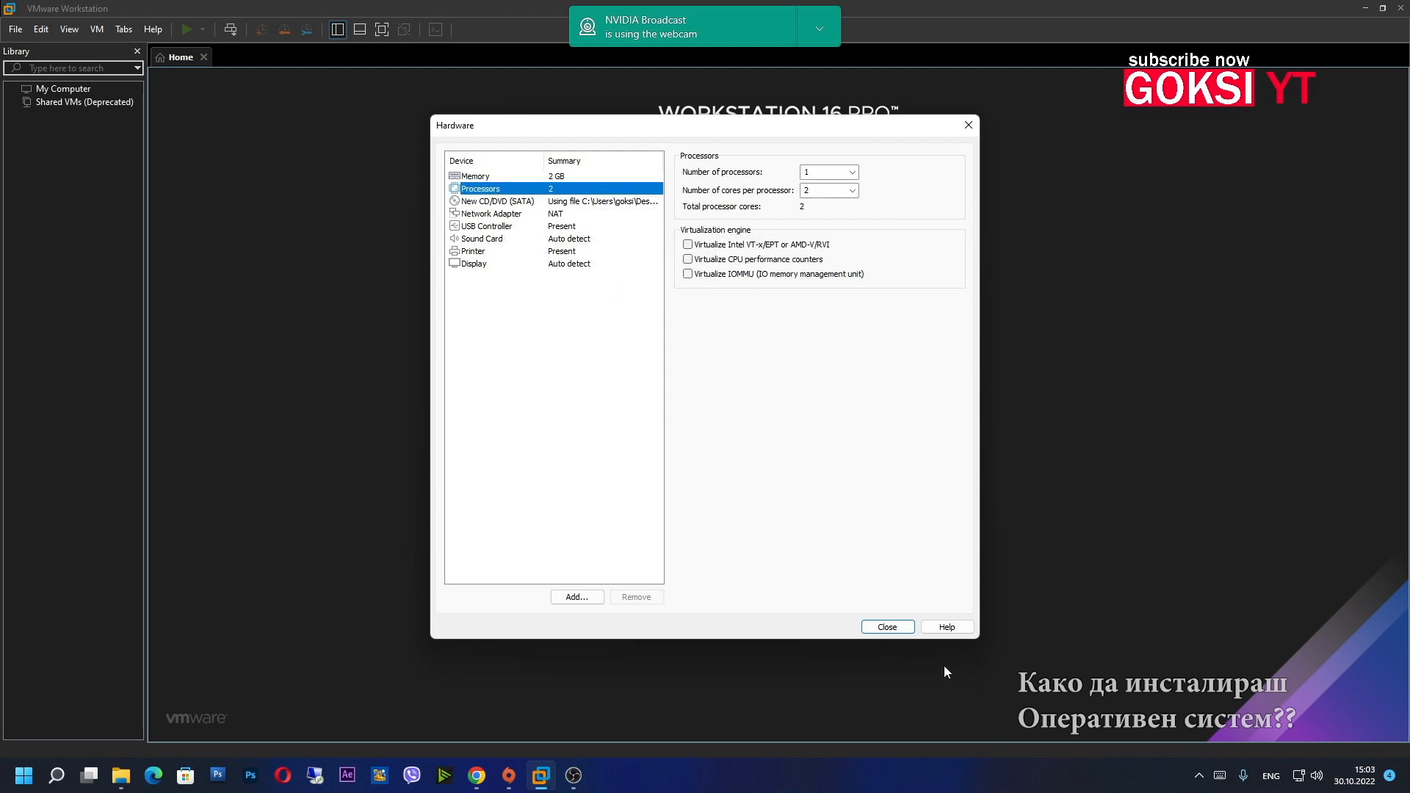
pyautogui.click(900, 629)
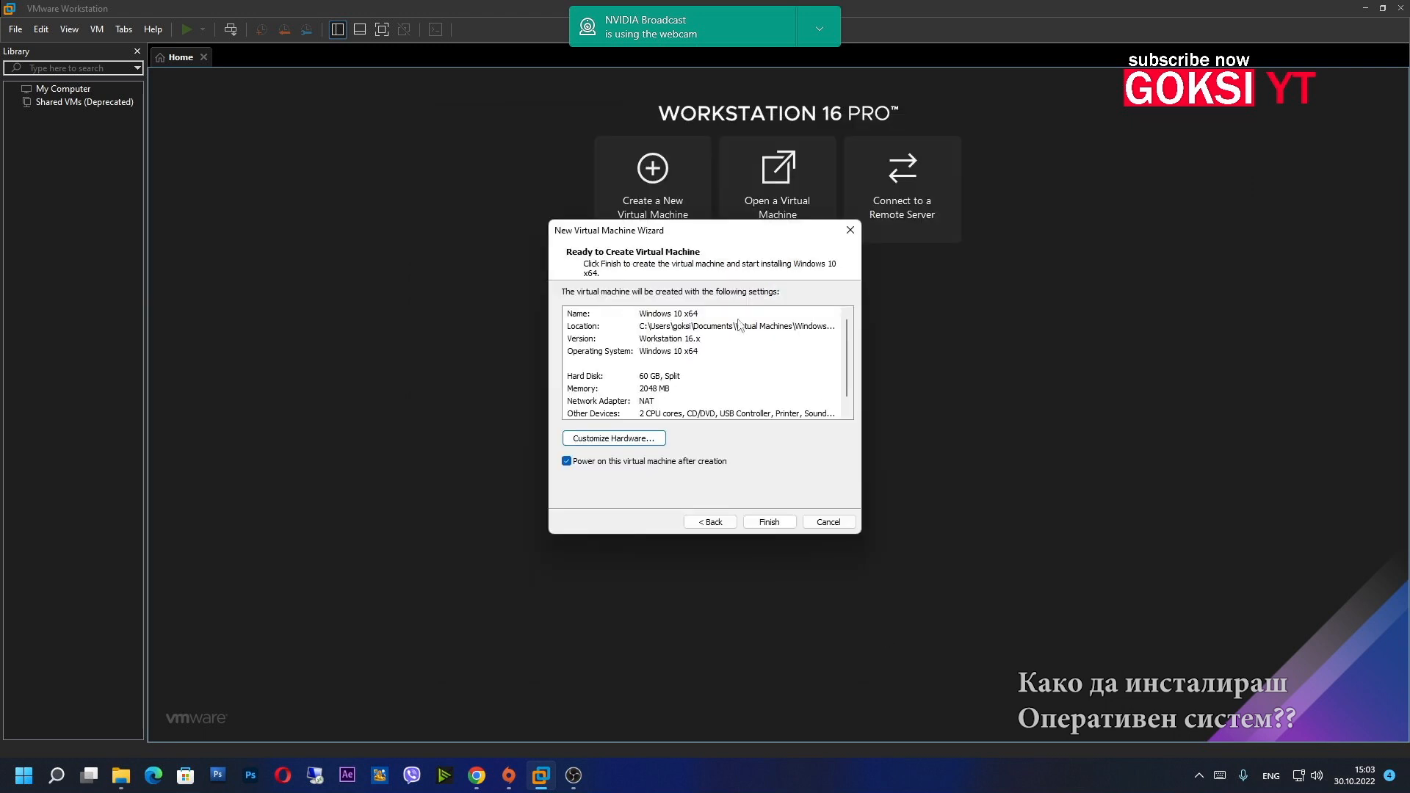
# - Finish creating the virtual machine and boot it from the Windows installation disc, dismissing the side channel mitigations hint
pyautogui.click(776, 528)
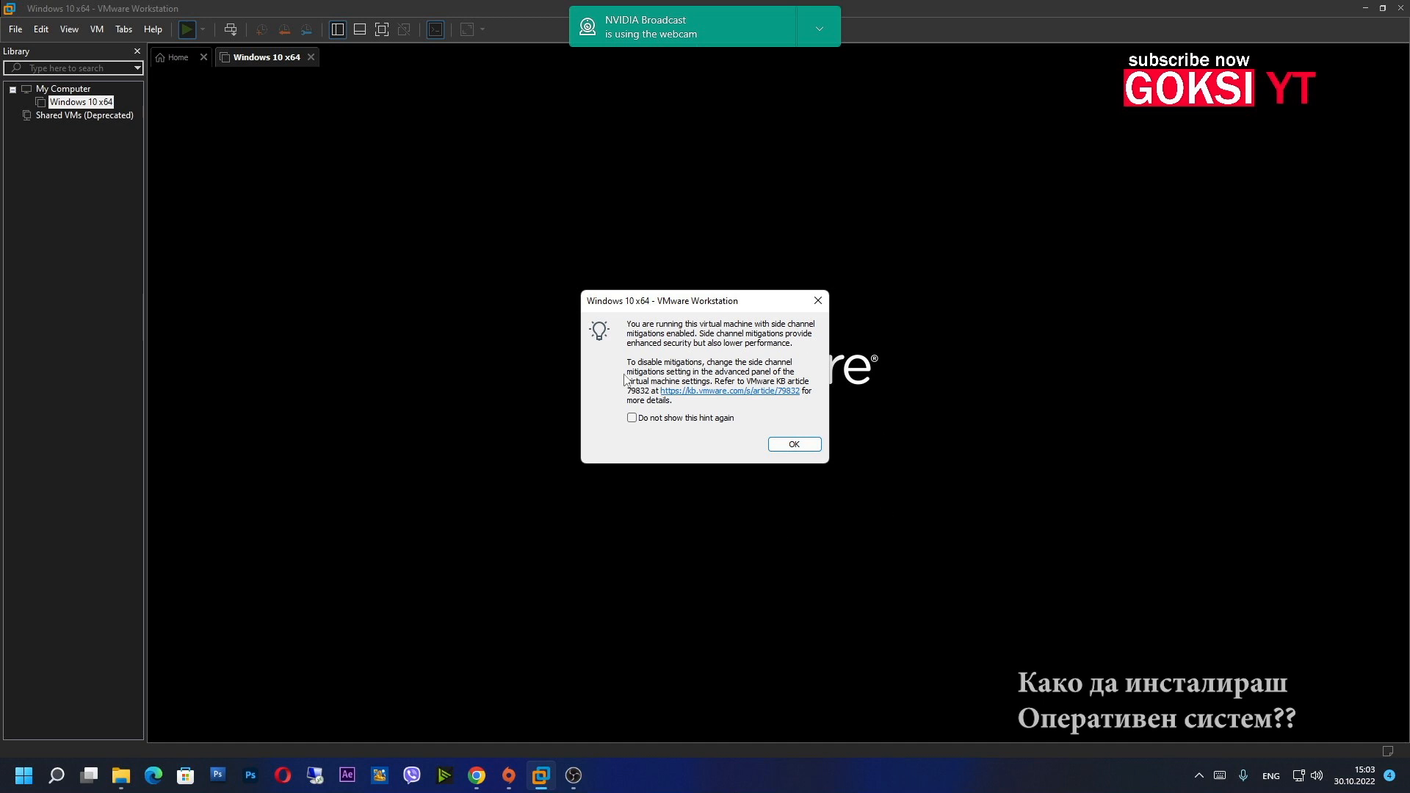
pyautogui.click(804, 447)
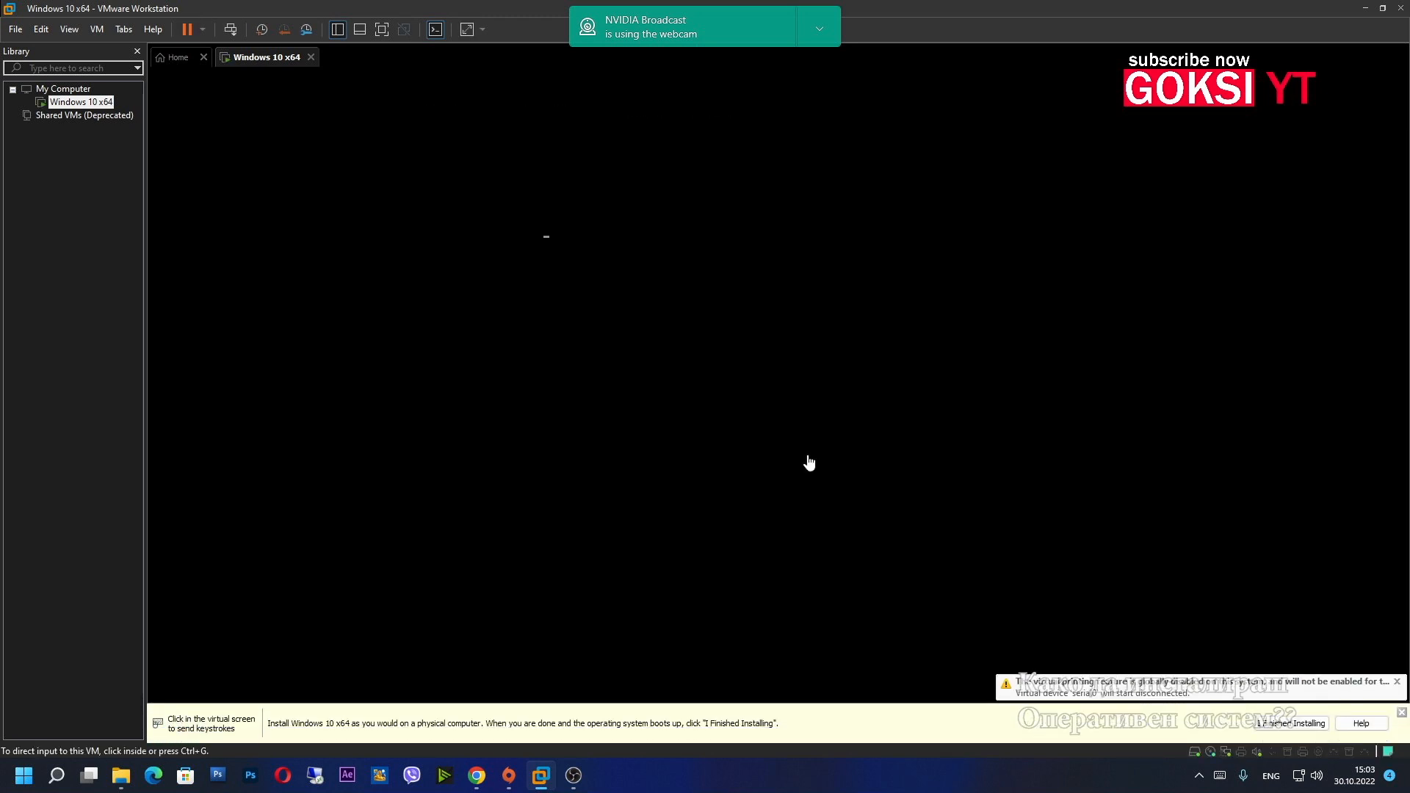
pyautogui.click(812, 450)
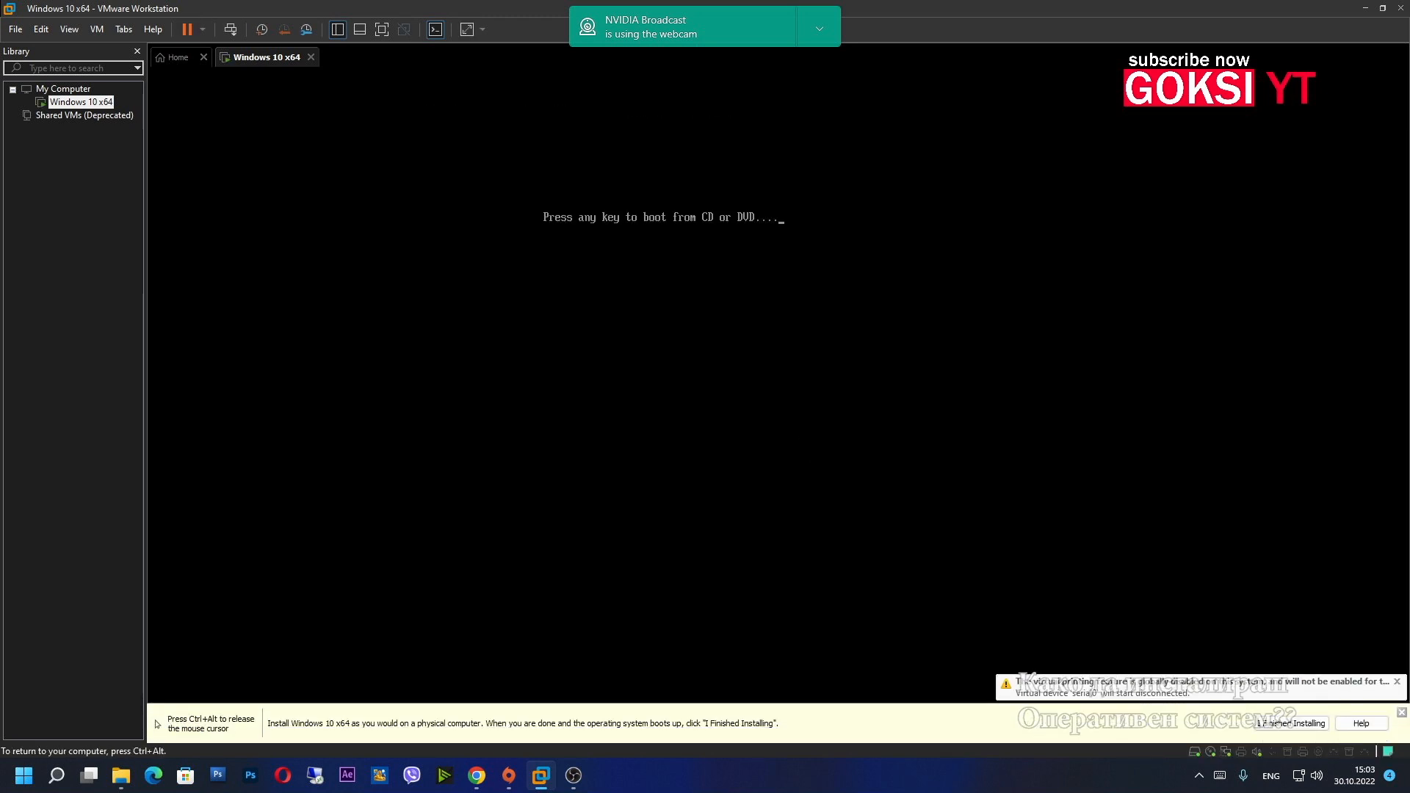
pyautogui.press('Return')
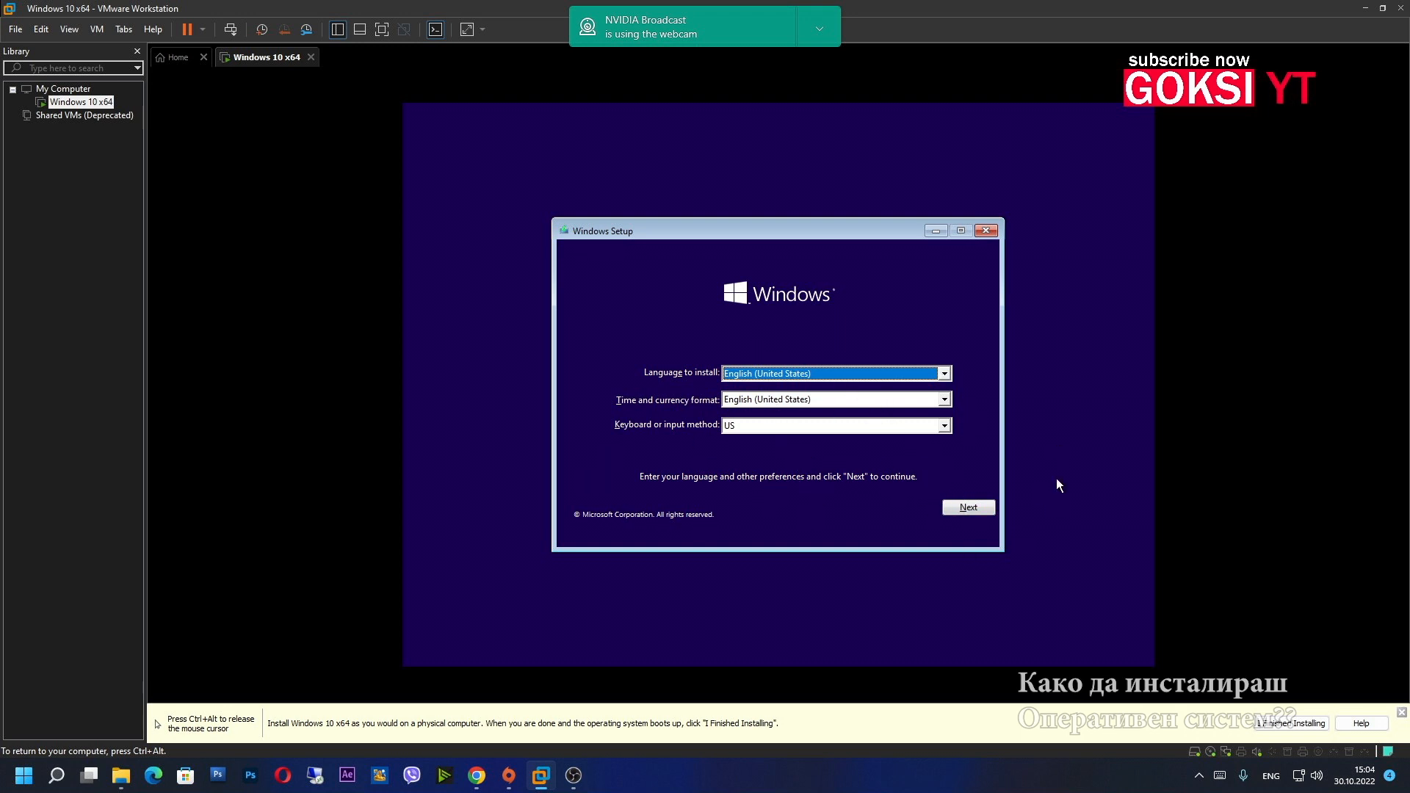
# - Start the Windows installation with English (United States) language and format and the US keyboard, proceeding without a product key
pyautogui.click(968, 507)
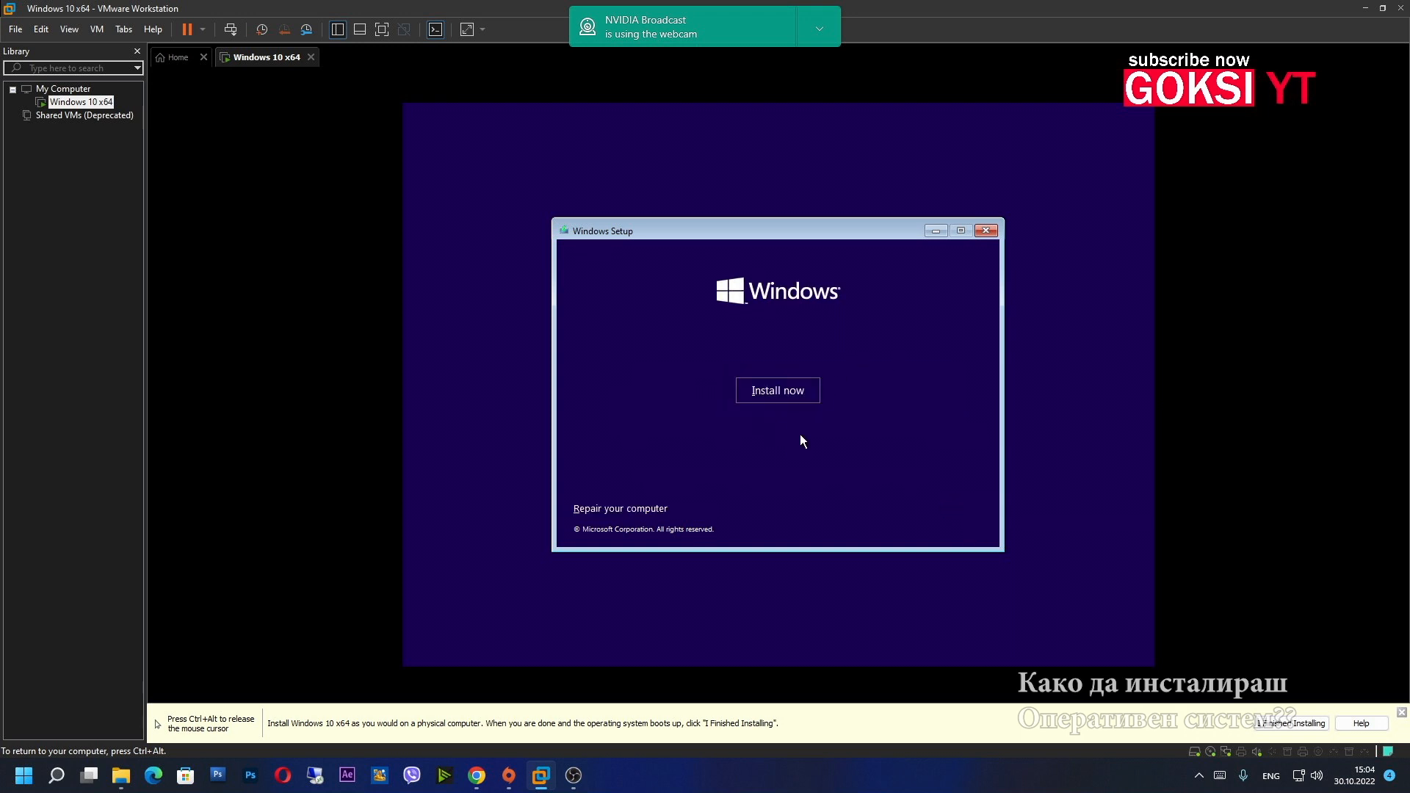
pyautogui.click(770, 390)
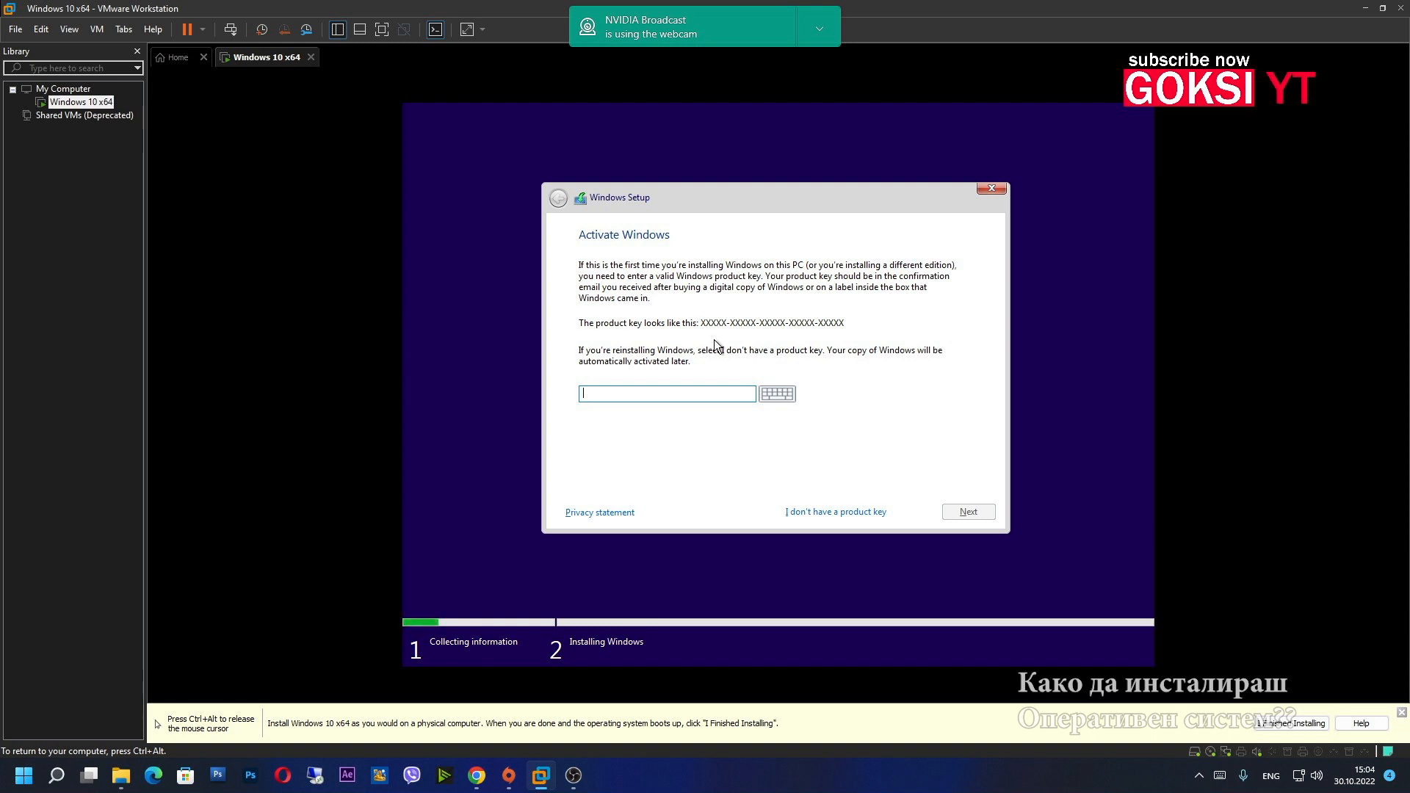
pyautogui.click(837, 512)
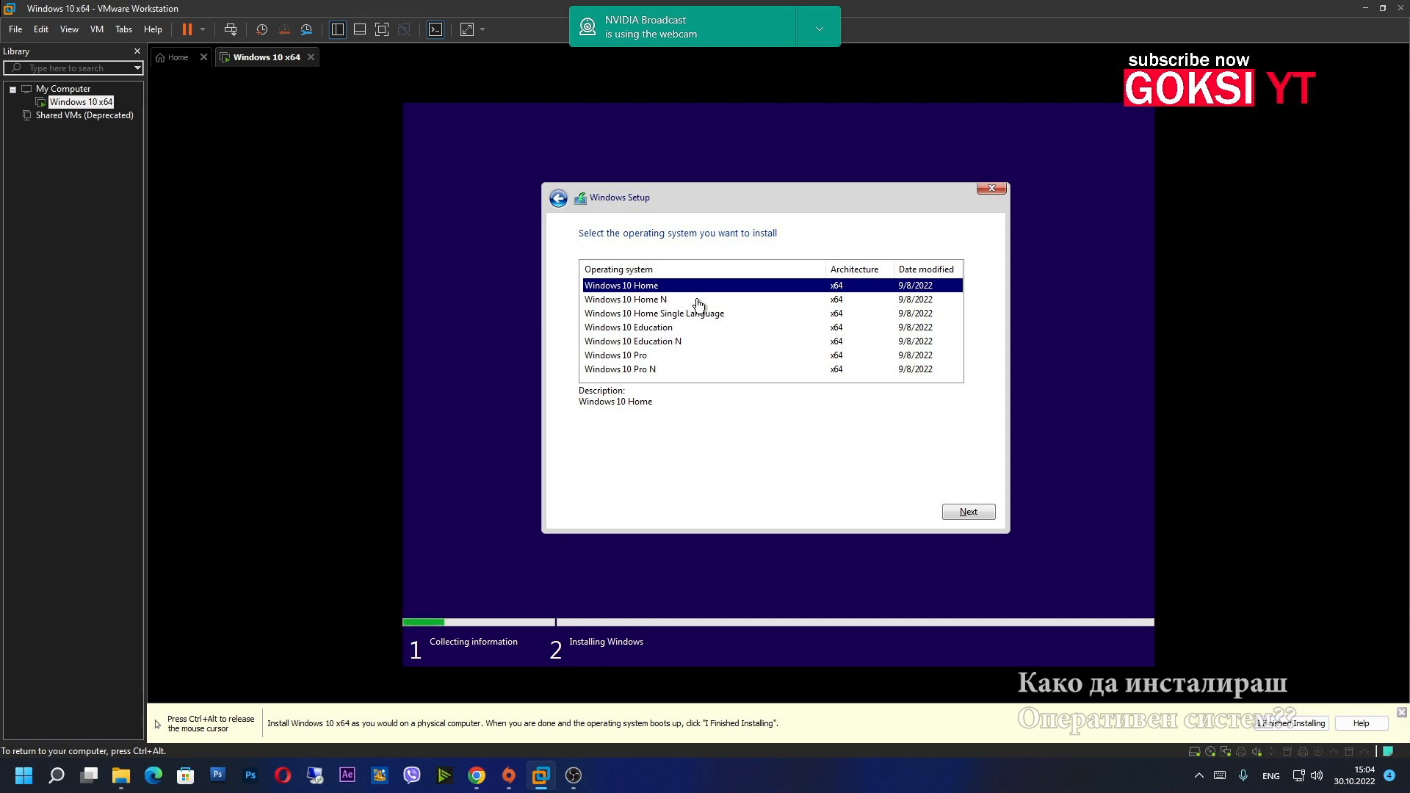
# - Select Windows 10 Pro as the operating system to install and accept the license terms
pyautogui.click(623, 357)
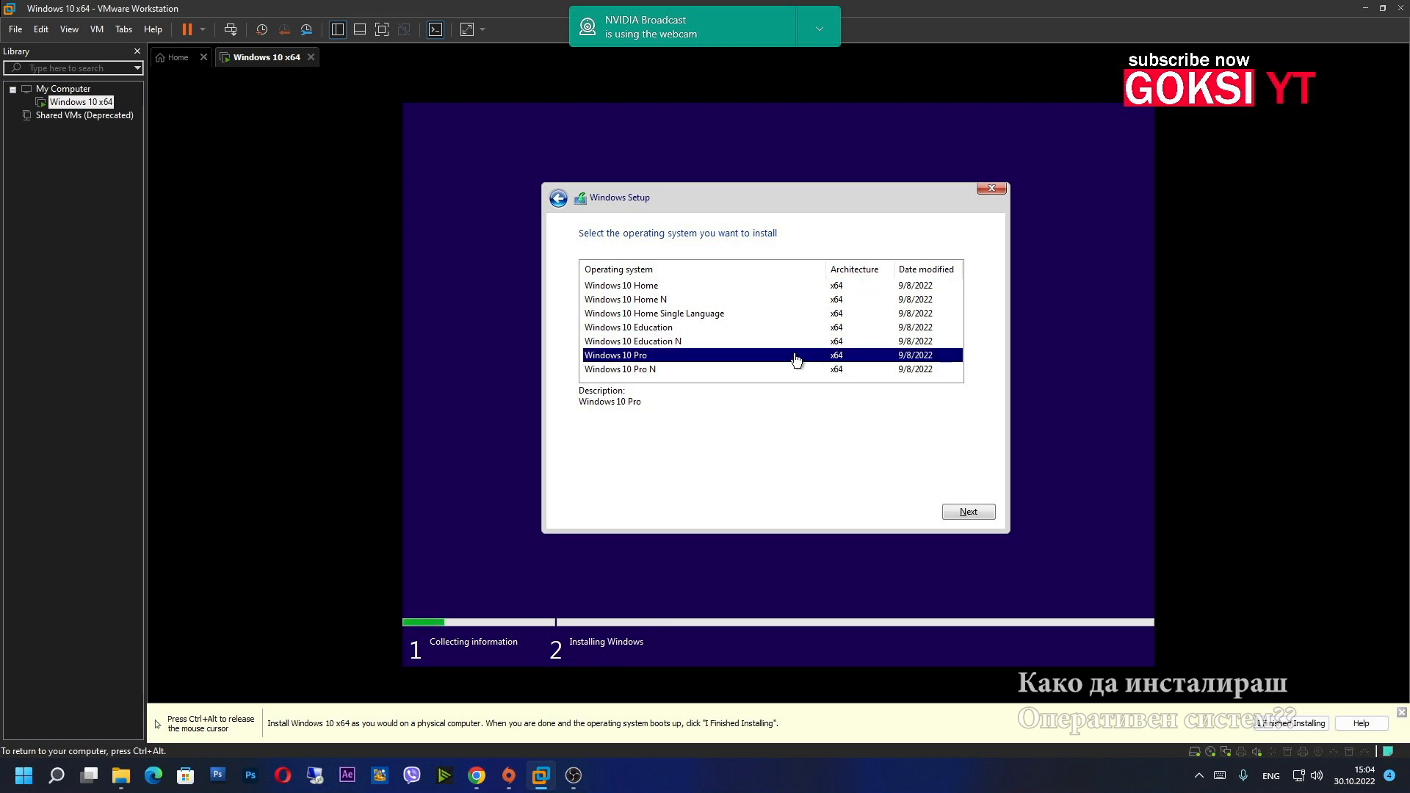
pyautogui.click(971, 512)
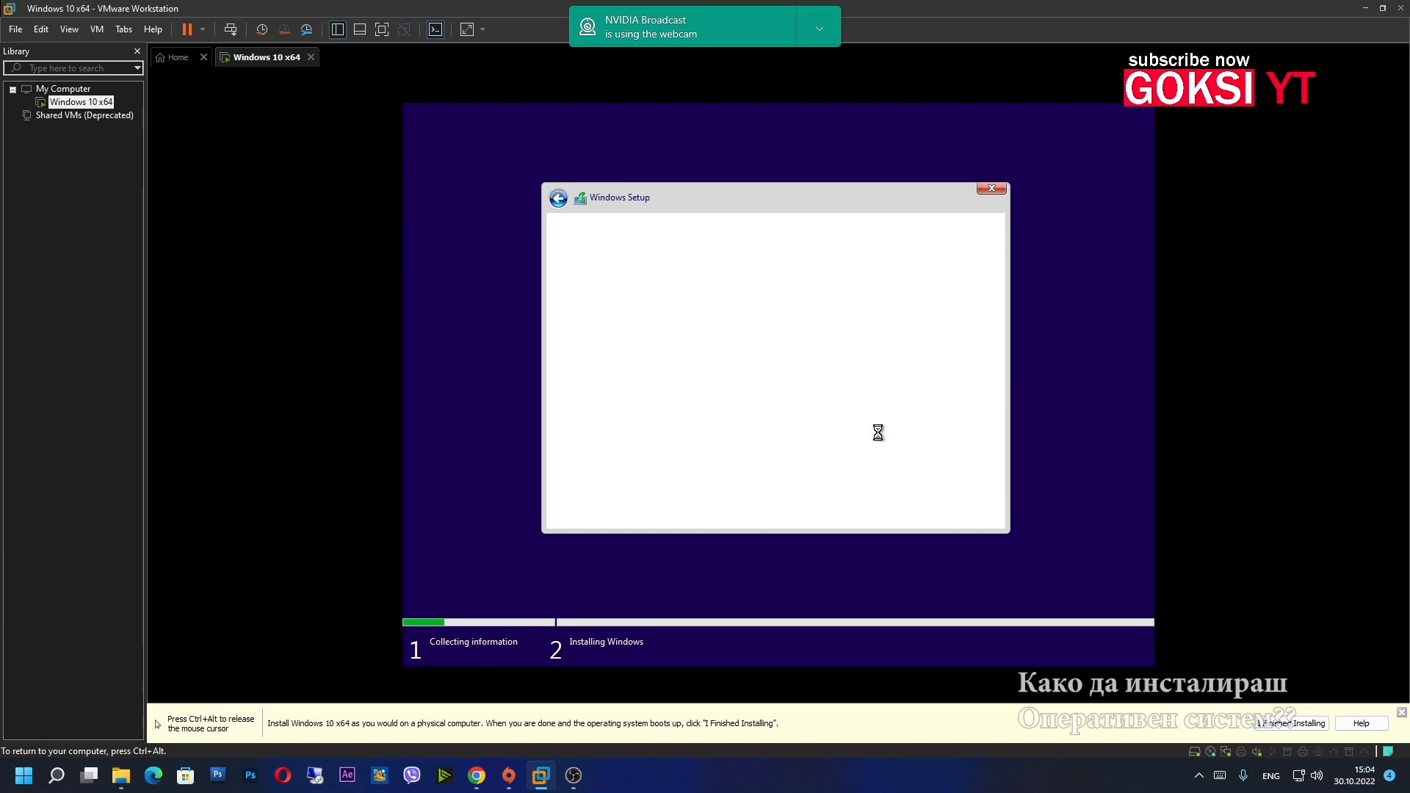
pyautogui.click(615, 479)
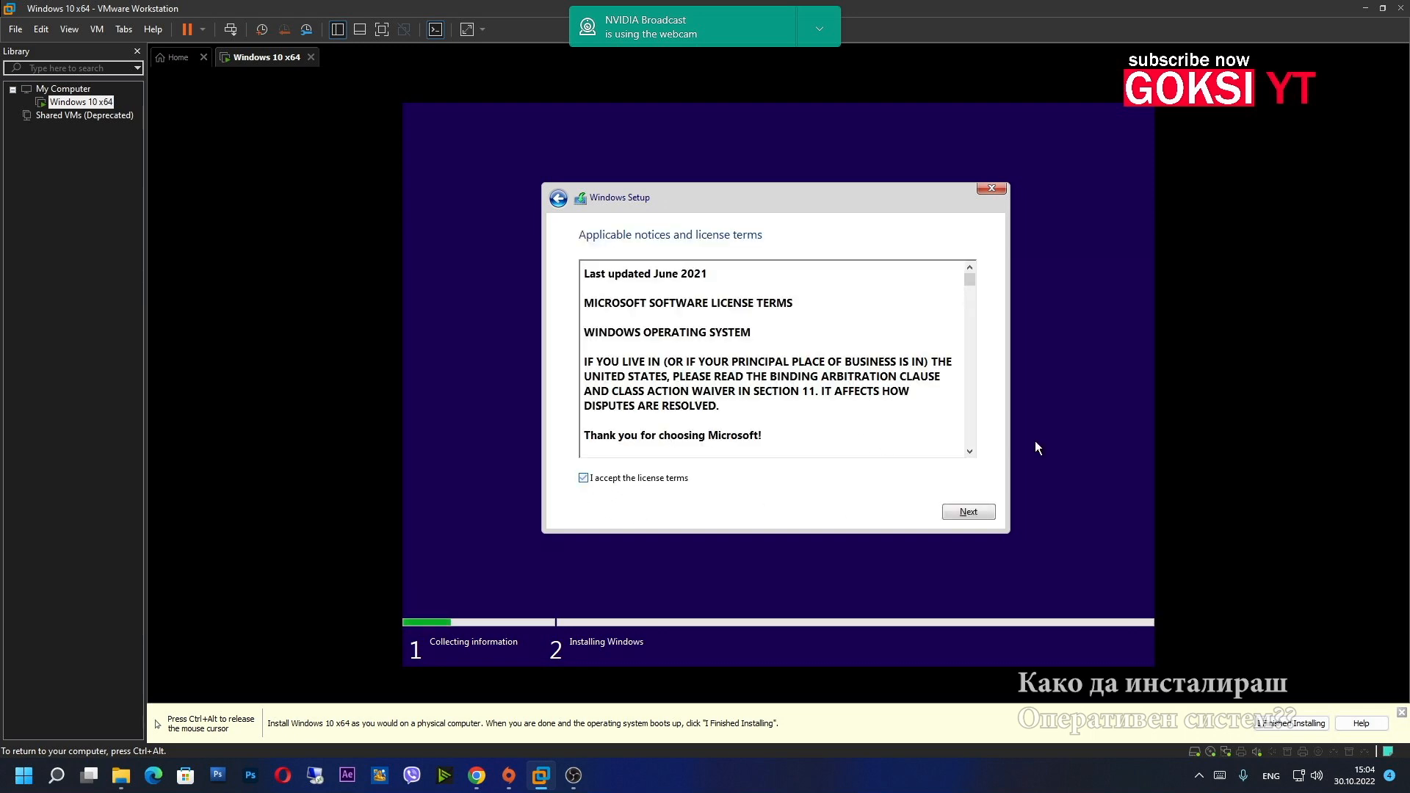
pyautogui.moveTo(968, 290); pyautogui.dragTo(1001, 259)
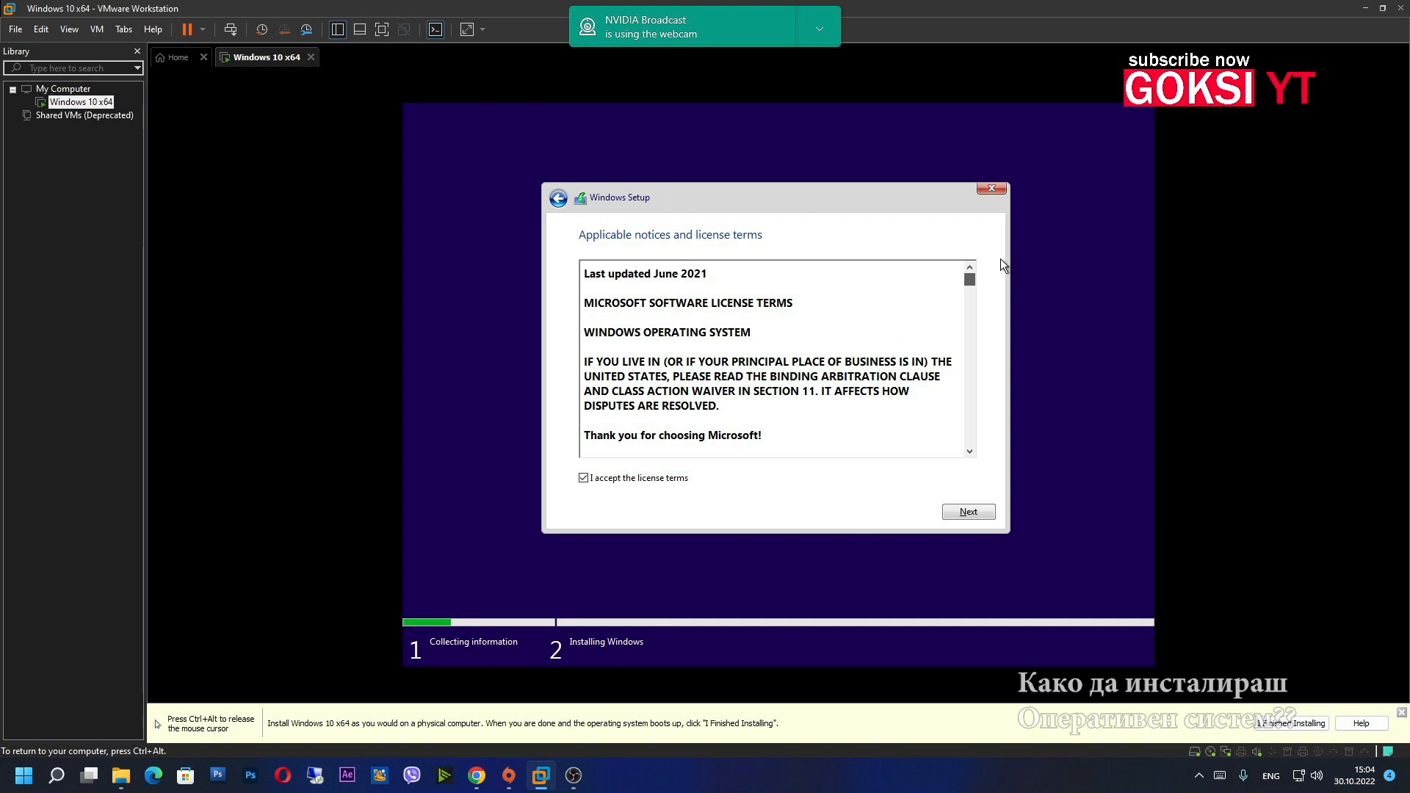
pyautogui.click(967, 514)
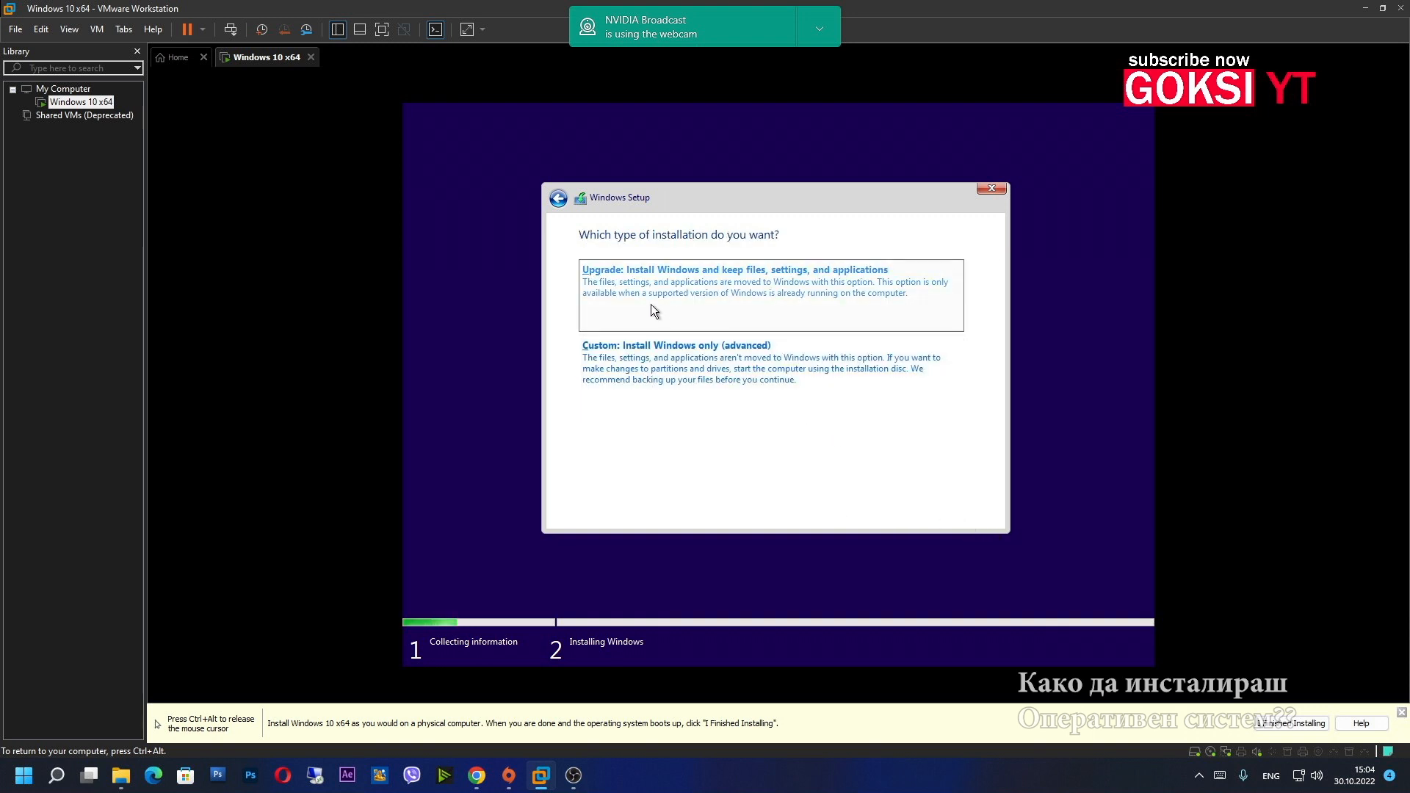
# - Choose the custom Windows-only installation and install it on Drive 0 Unallocated Space
pyautogui.click(679, 368)
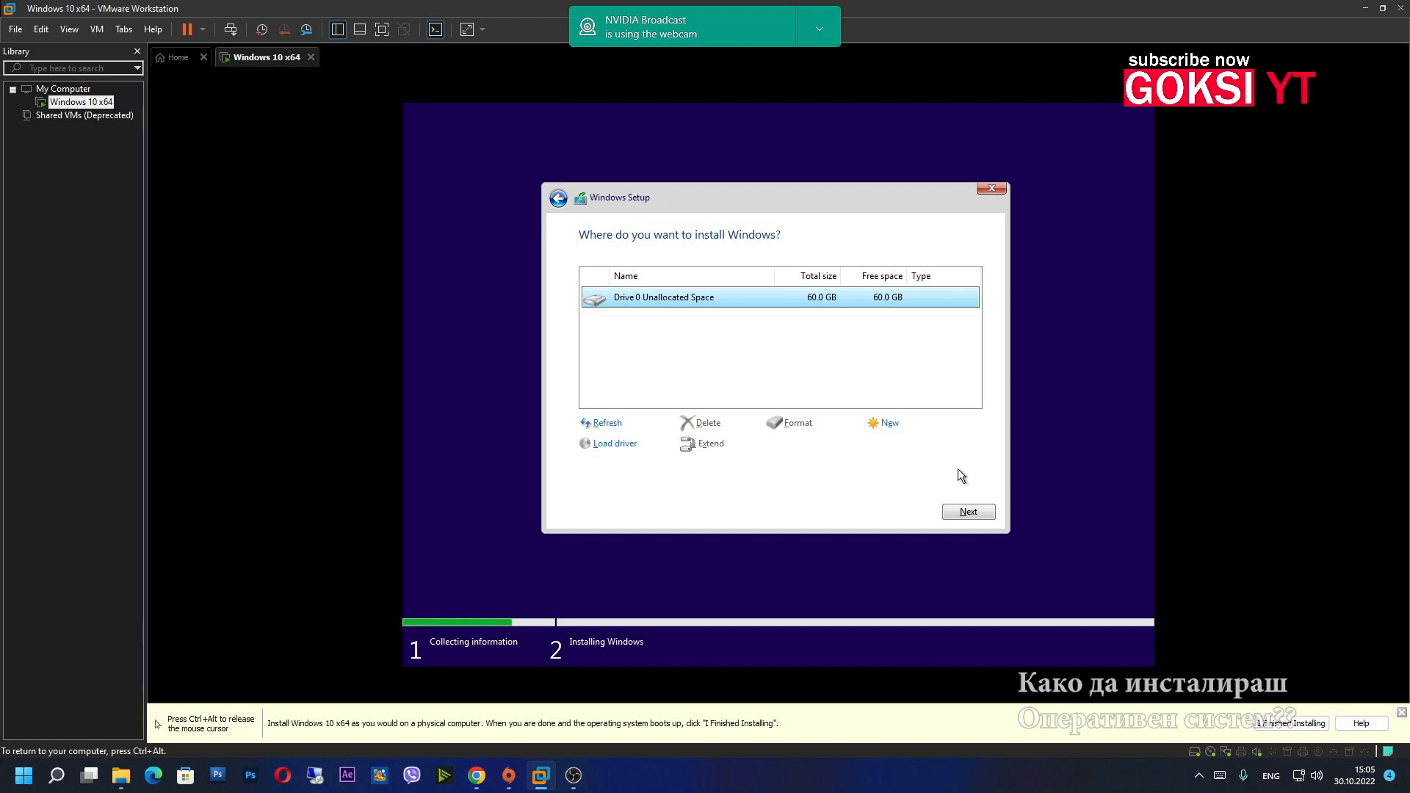
pyautogui.click(967, 513)
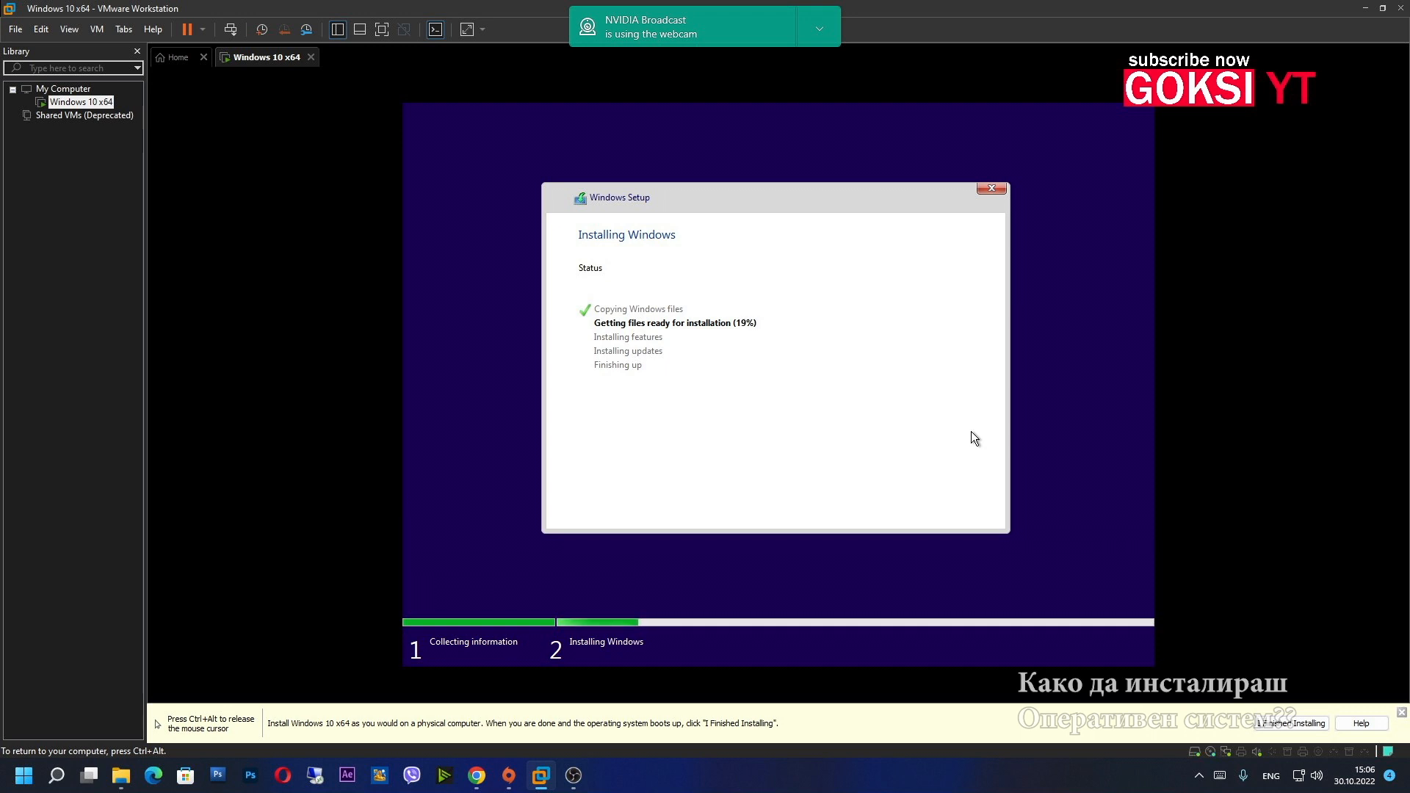
# - Release the cursor from the virtual machine and hide the NVIDIA Broadcast webcam notification
pyautogui.hotkey('ctrl', 'alt')
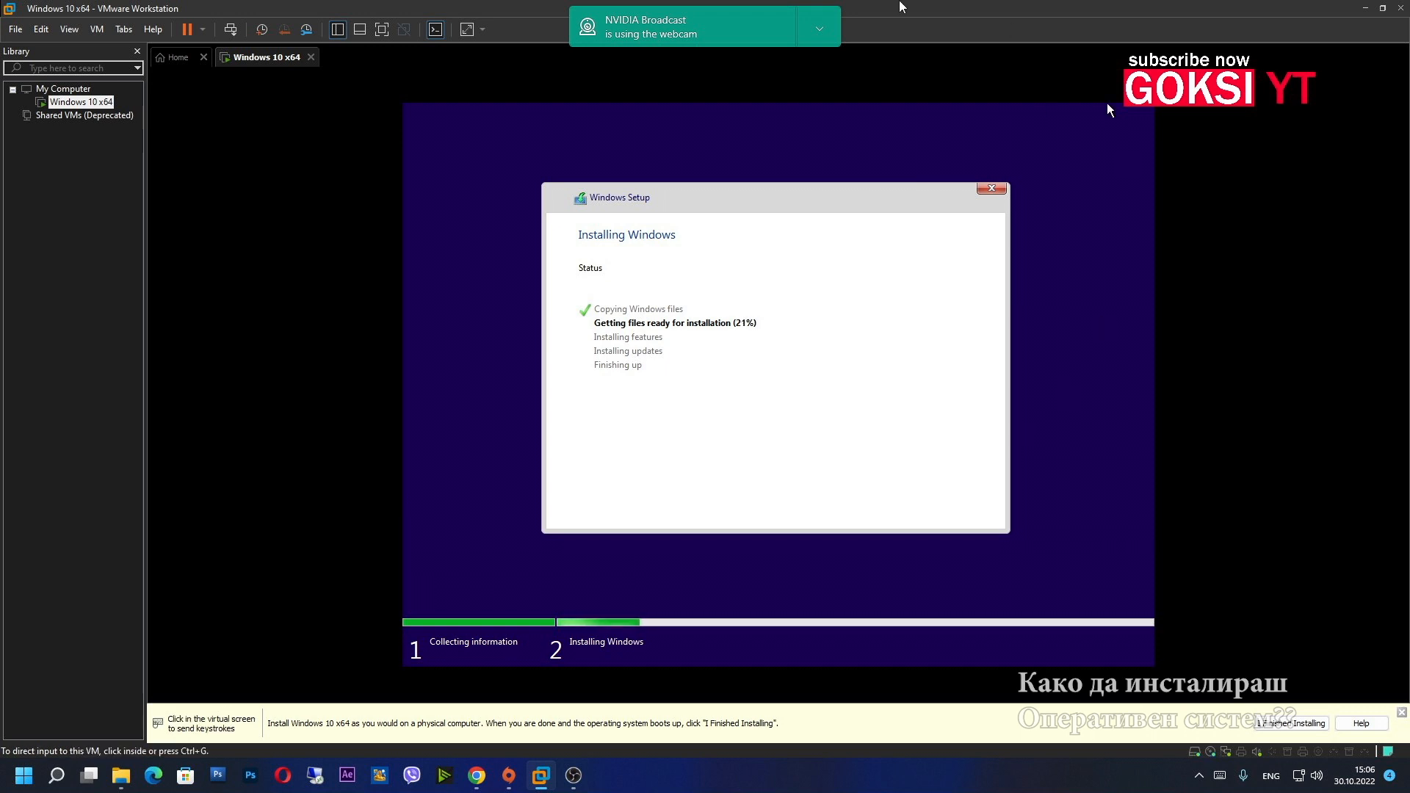
pyautogui.click(820, 29)
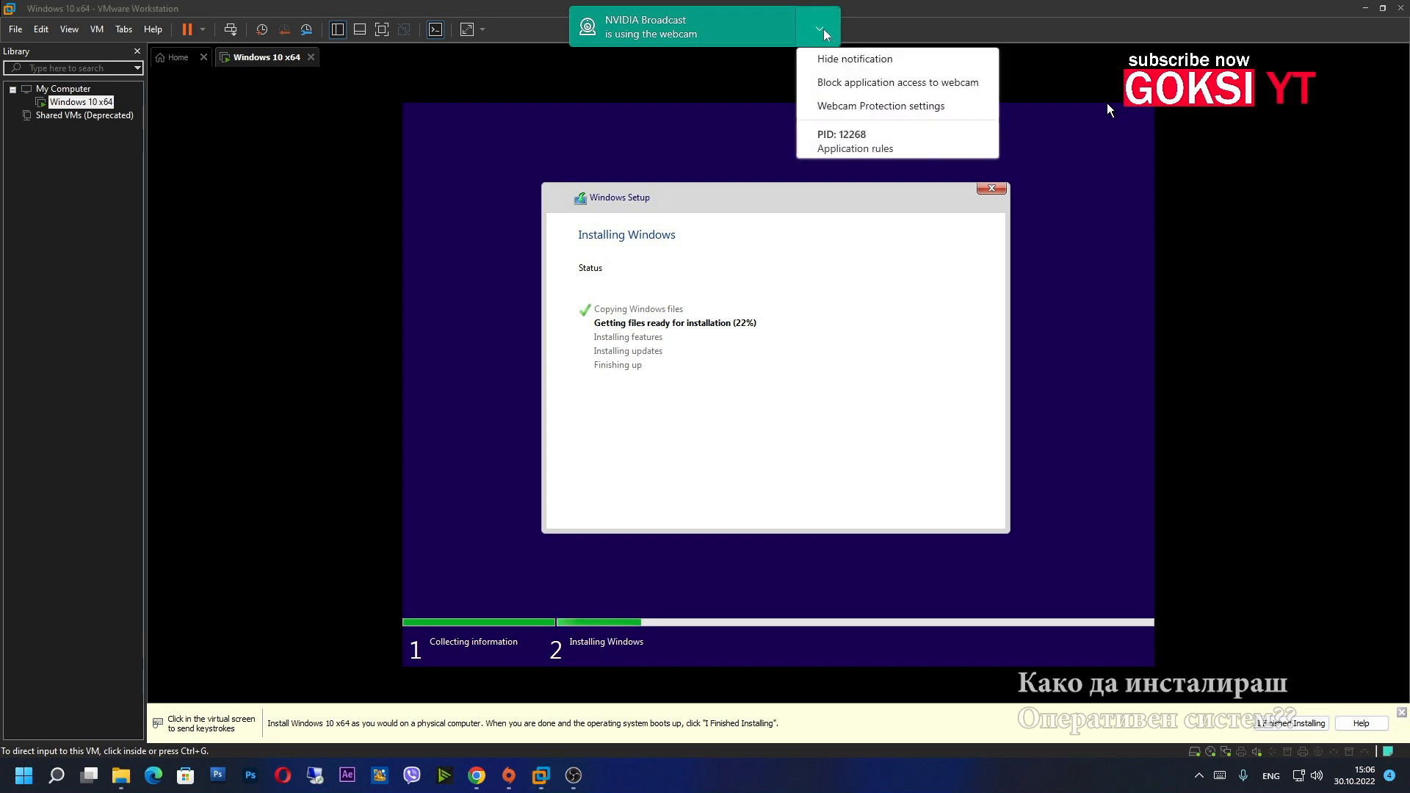
pyautogui.click(823, 58)
pyautogui.click(884, 434)
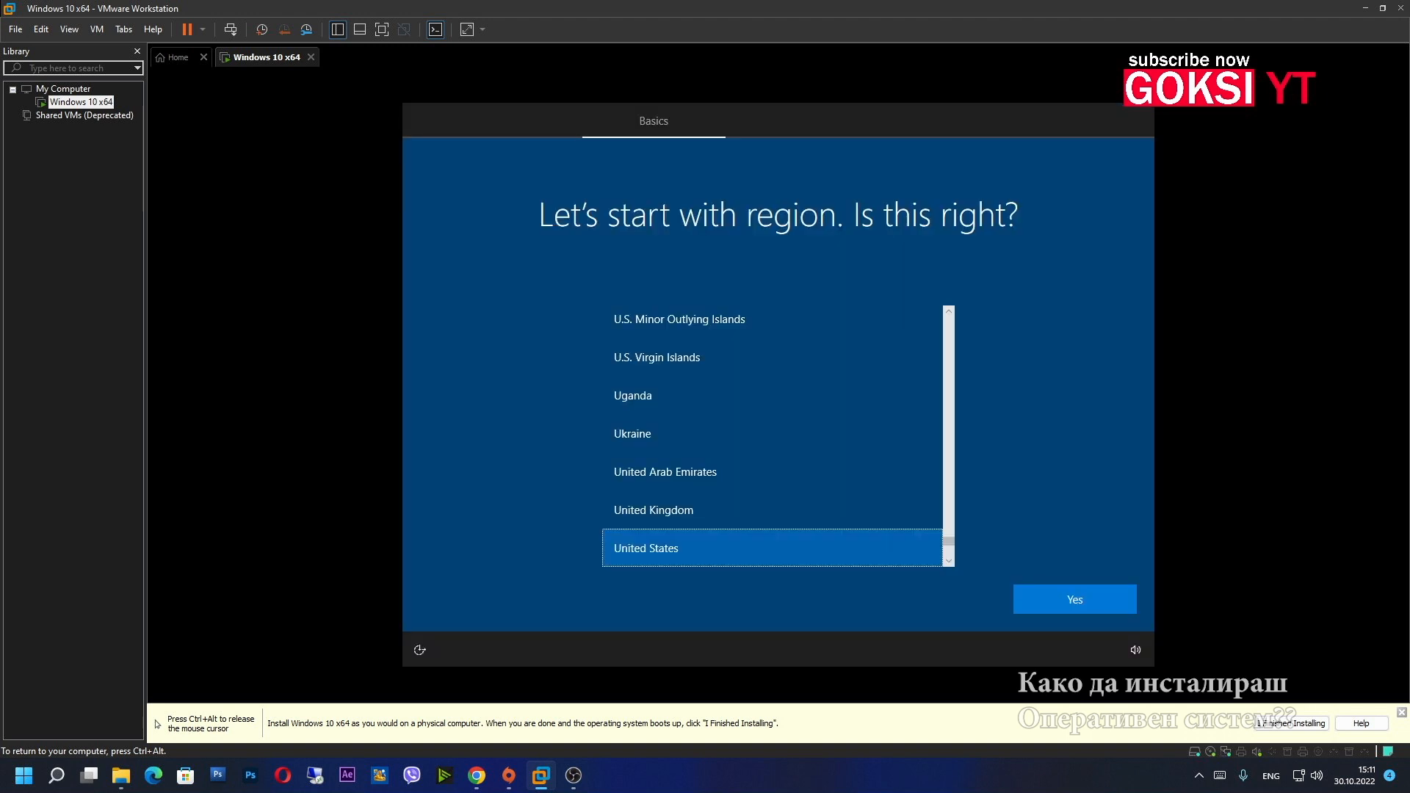
# - Set the Windows region to North Macedonia and confirm it
pyautogui.hotkey('ctrl', 'alt')
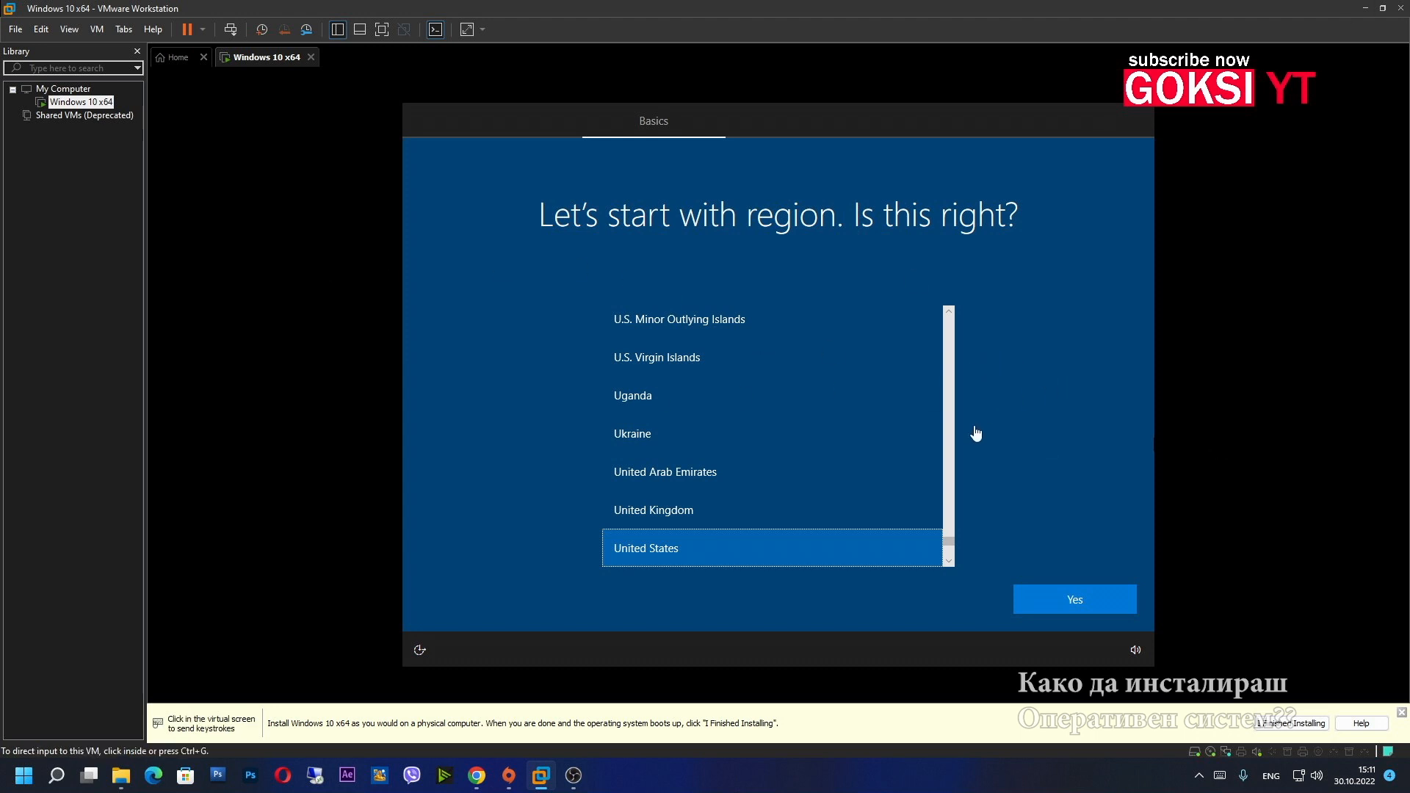
pyautogui.click(969, 463)
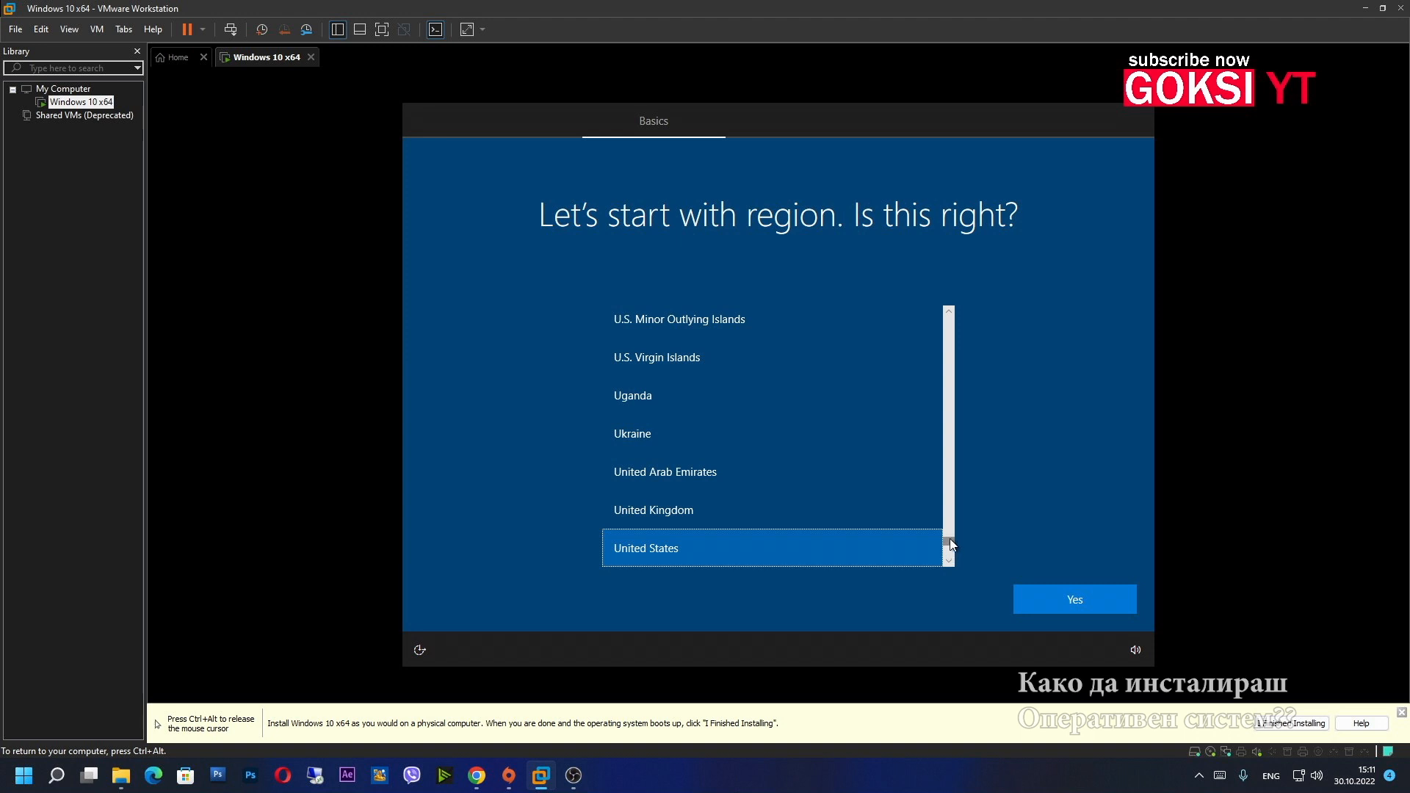
pyautogui.moveTo(950, 539); pyautogui.dragTo(938, 479)
pyautogui.click(665, 351)
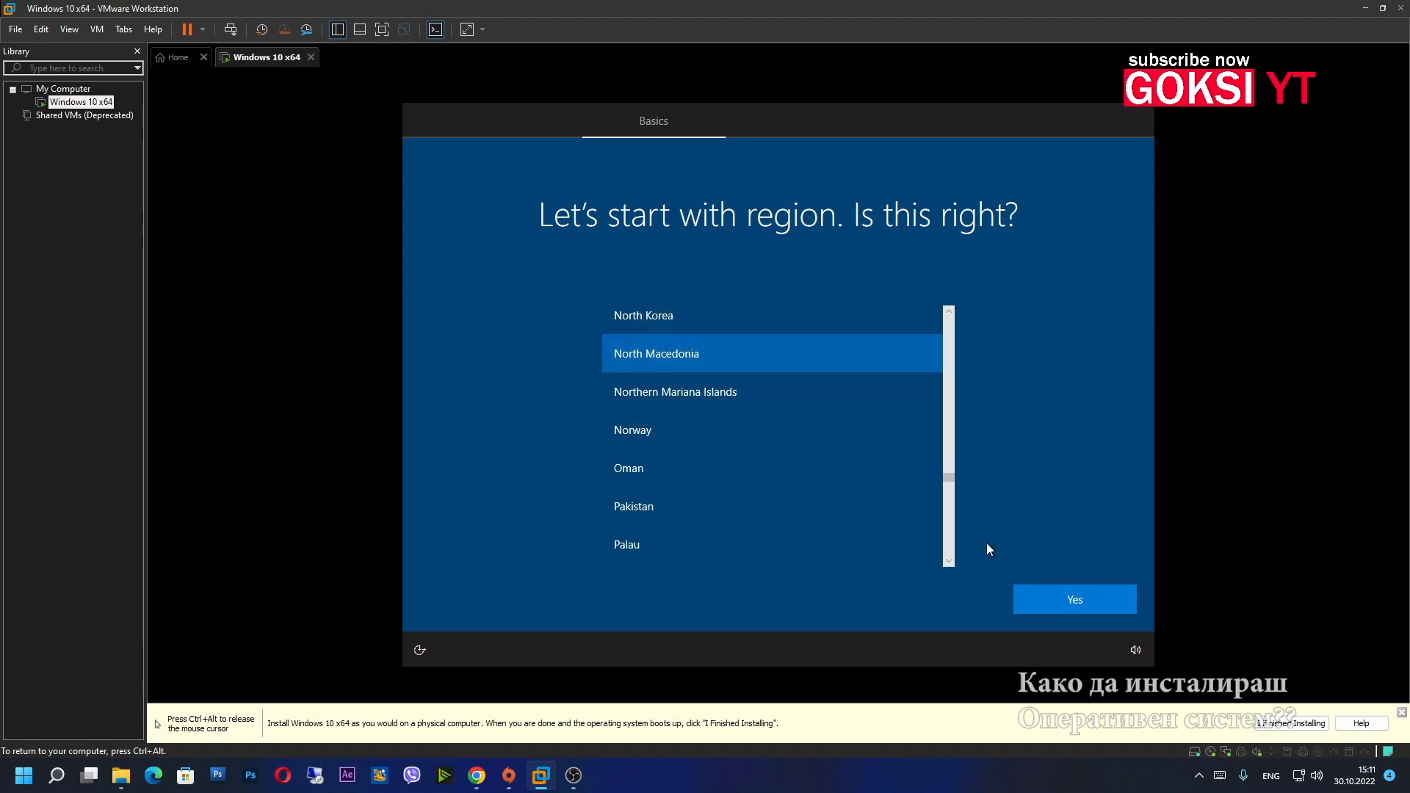
pyautogui.click(1076, 602)
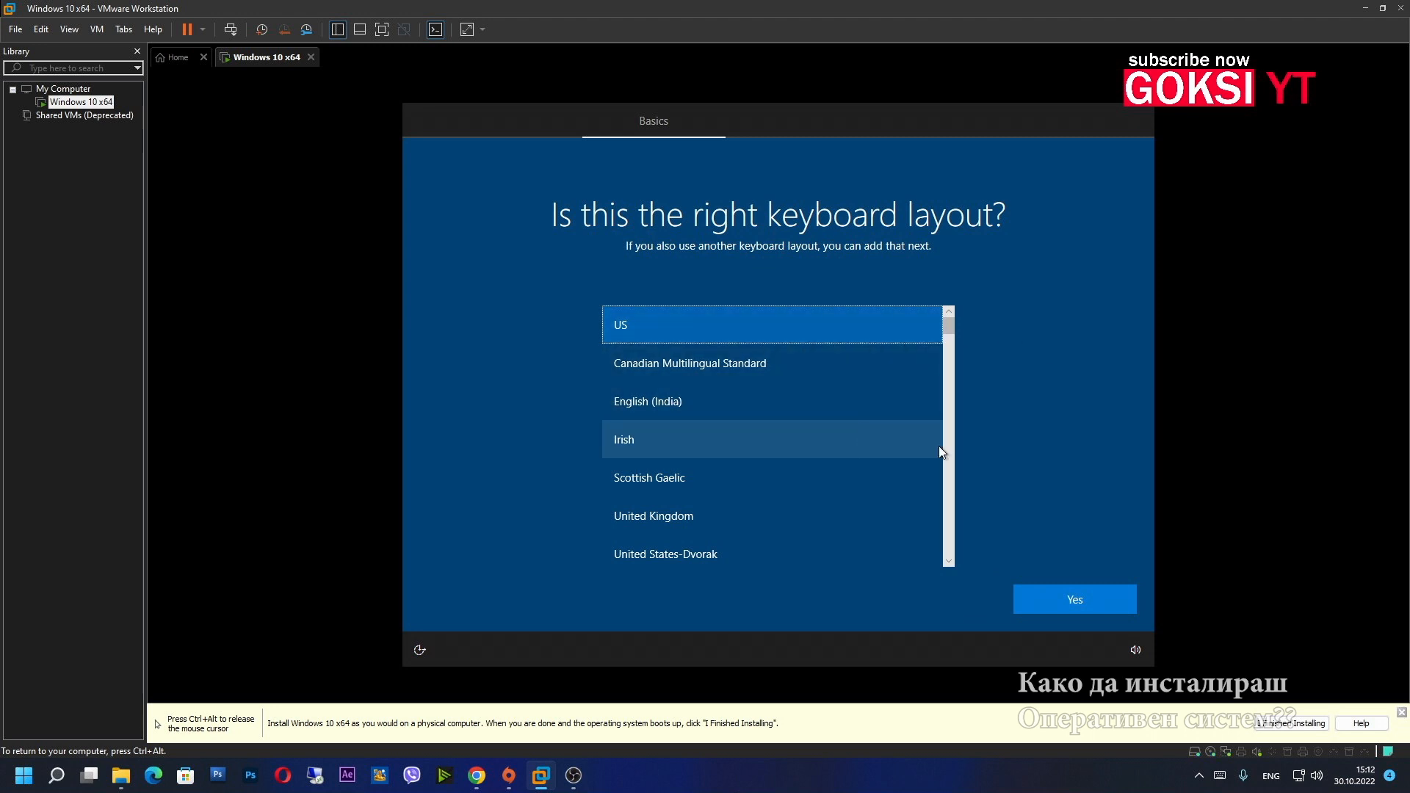
# - Accept the US keyboard layout and add Macedonian (North Macedonia) - Standard as the second keyboard layout
pyautogui.click(1083, 601)
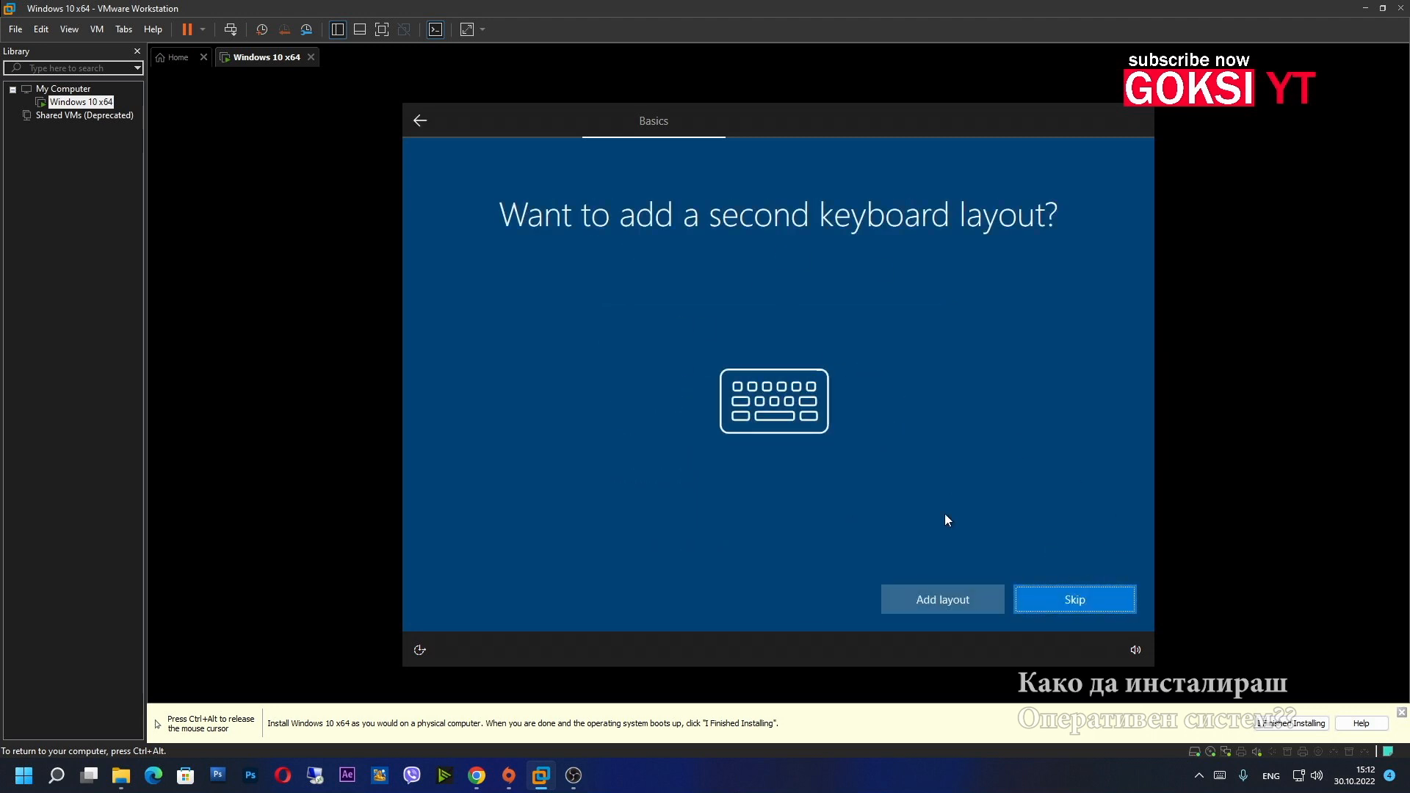
pyautogui.click(933, 603)
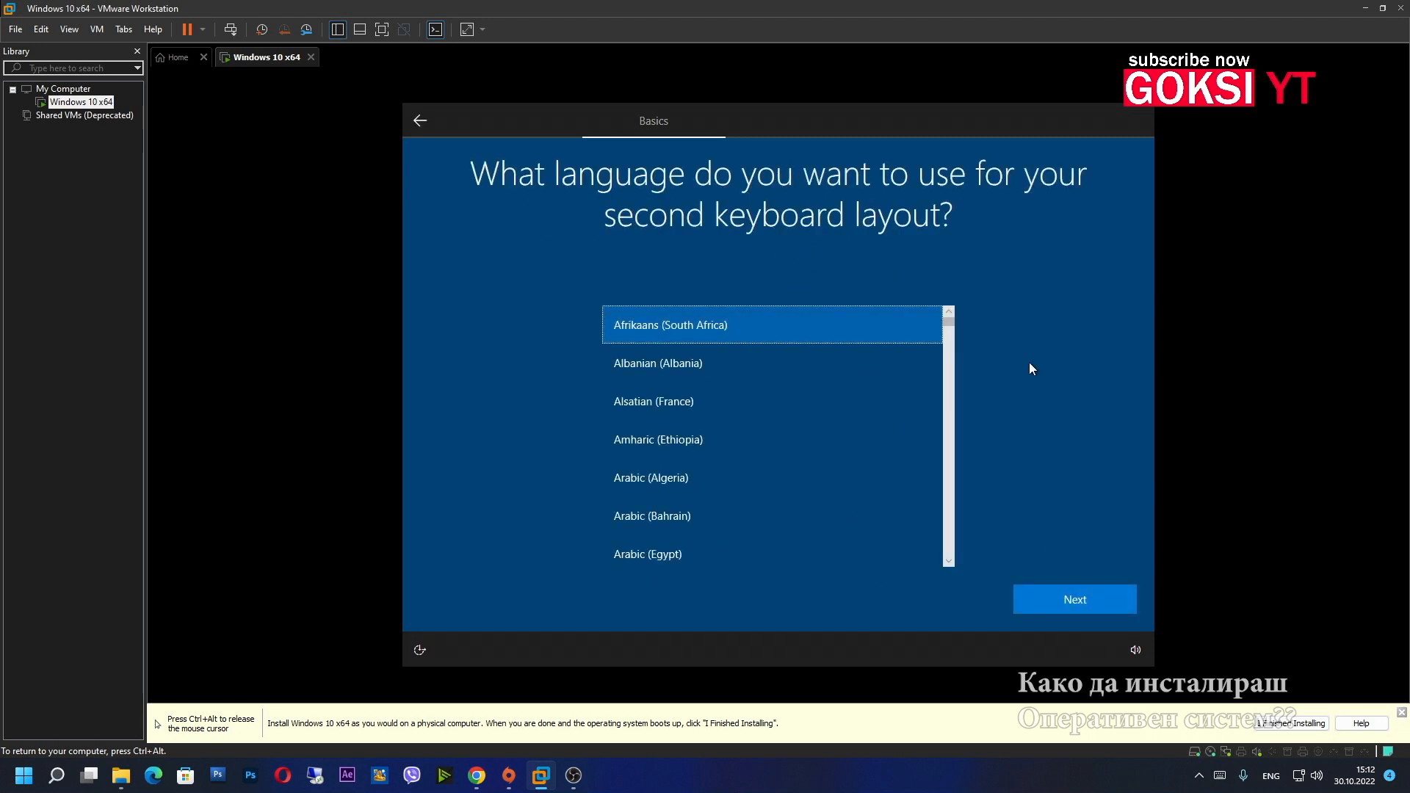
pyautogui.moveTo(953, 326); pyautogui.dragTo(941, 467)
pyautogui.scroll(1, 804, 434)
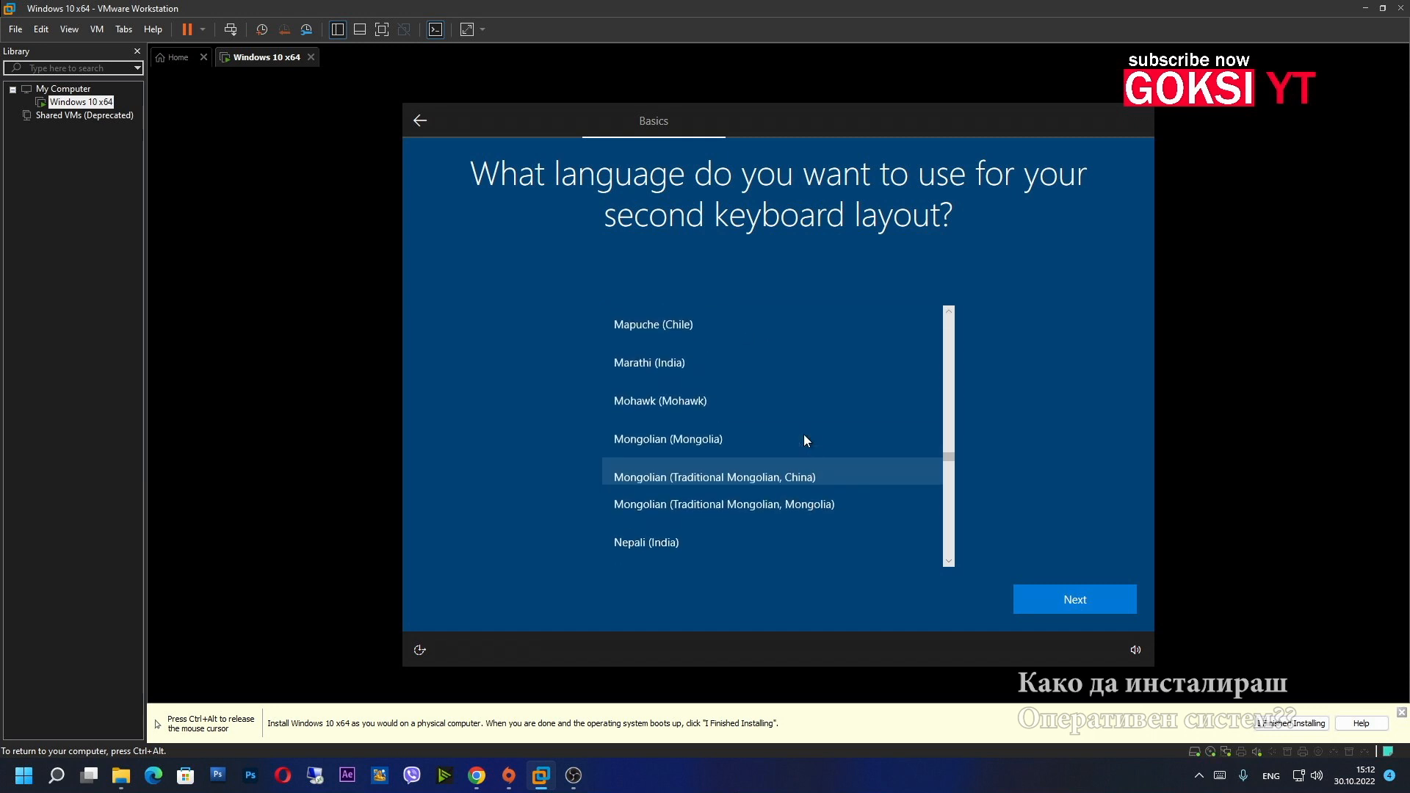
pyautogui.scroll(-1, 800, 437)
pyautogui.scroll(-1, 795, 448)
pyautogui.scroll(-1, 793, 448)
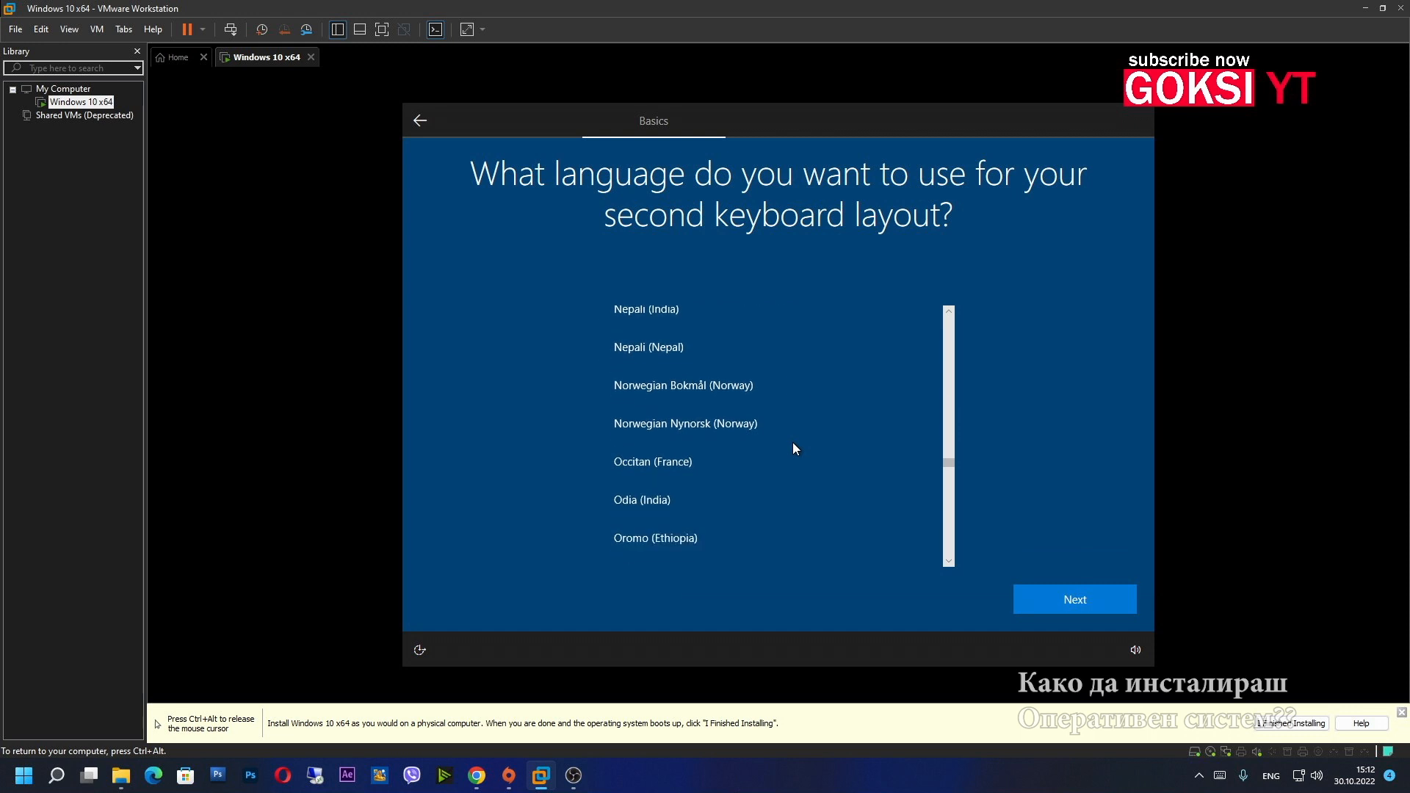
pyautogui.scroll(1, 794, 448)
pyautogui.scroll(4, 794, 449)
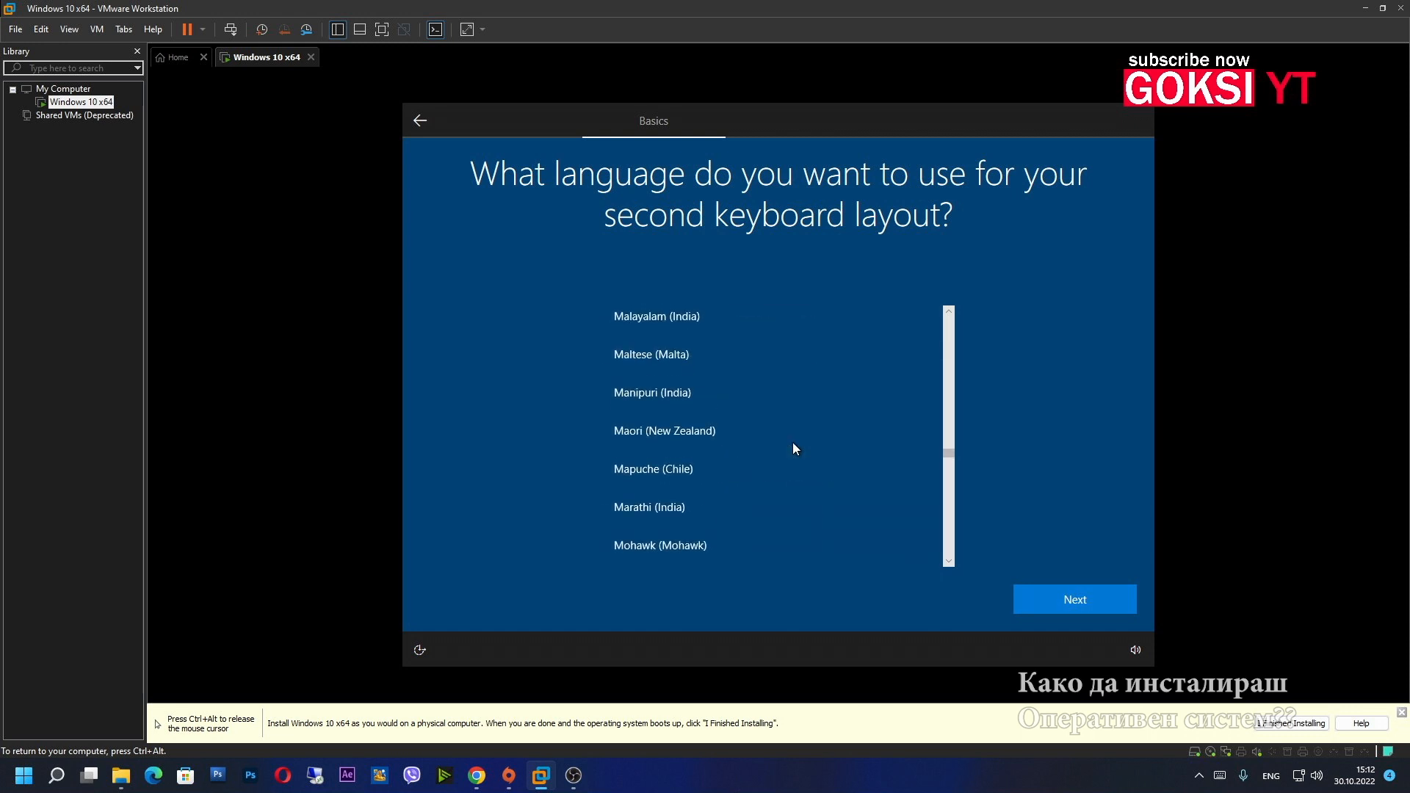
pyautogui.scroll(1, 792, 449)
pyautogui.click(704, 395)
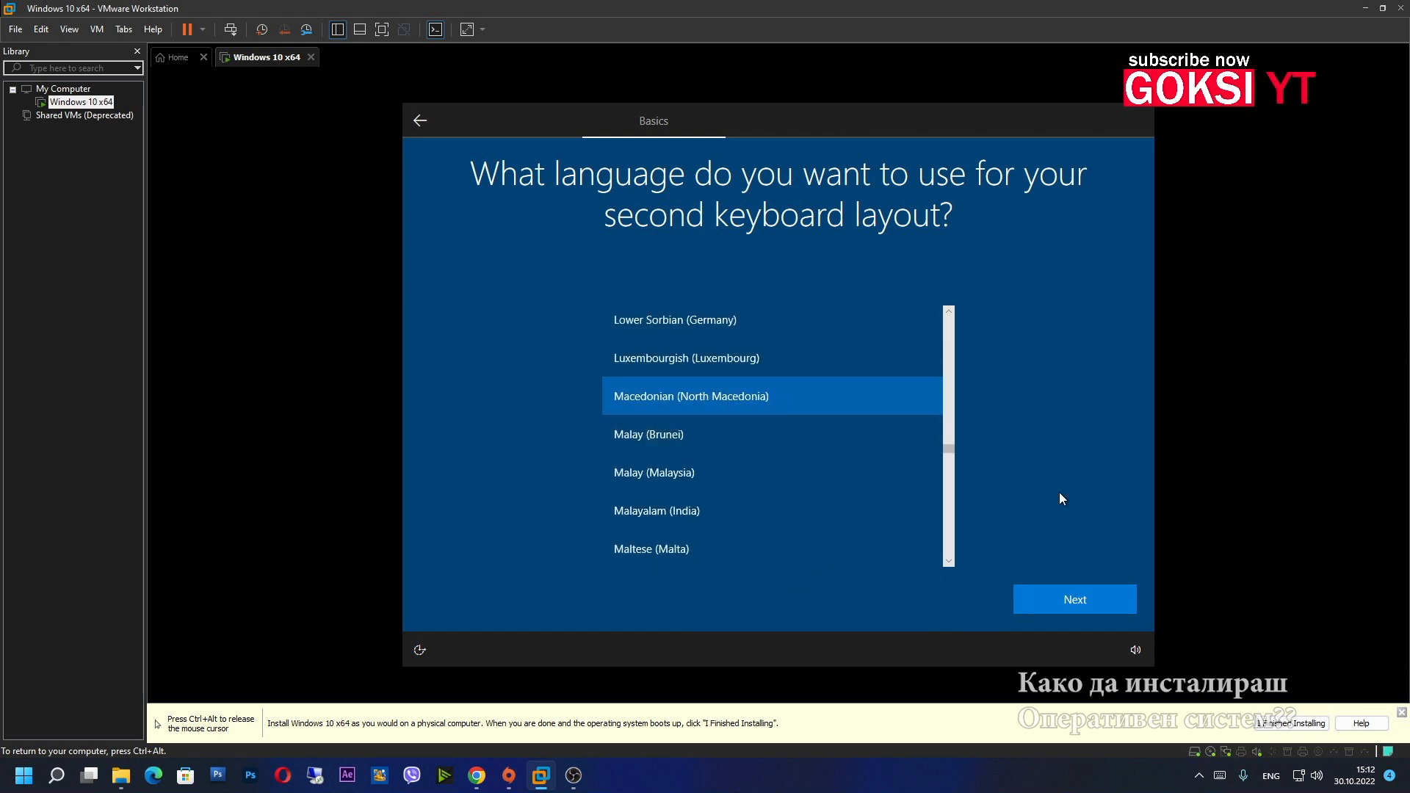
pyautogui.click(1078, 596)
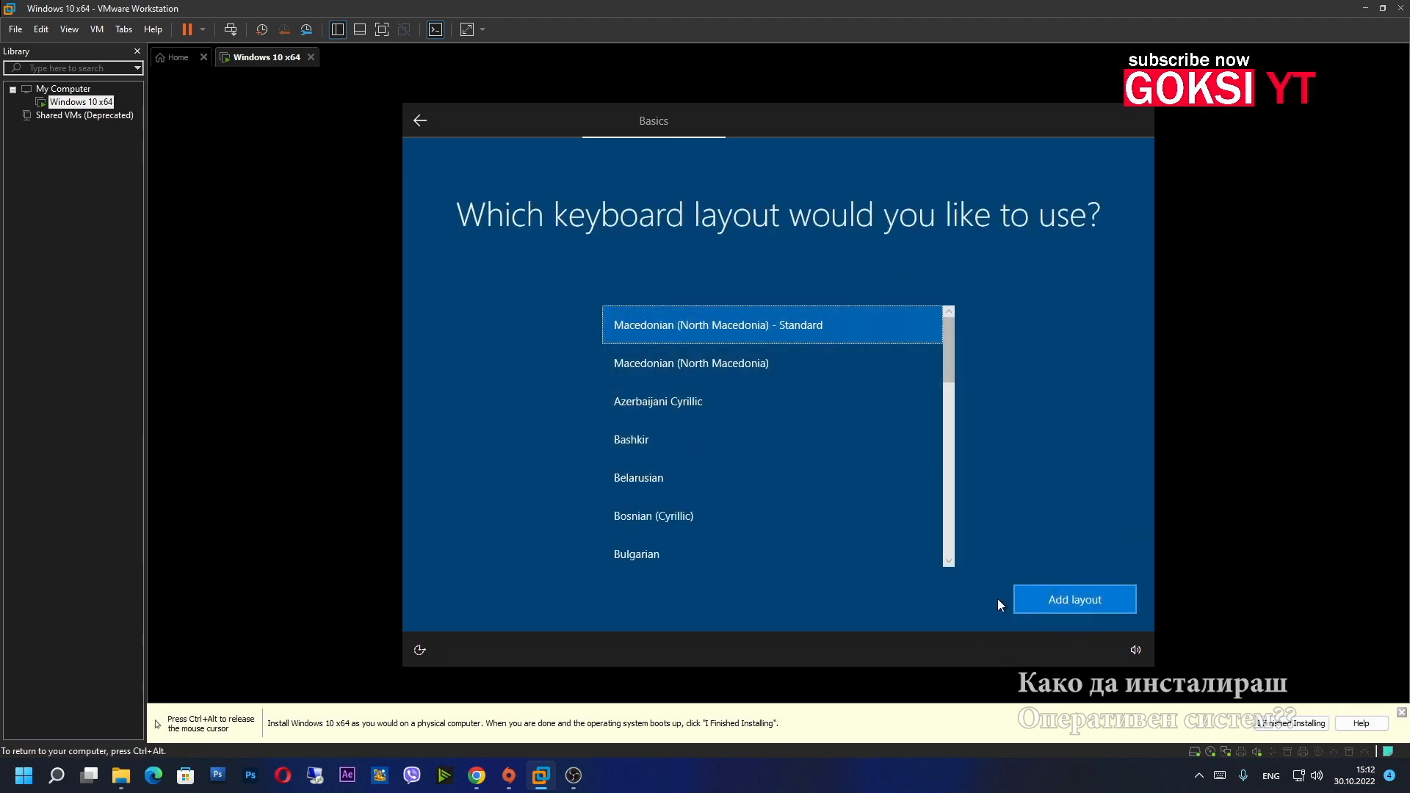
pyautogui.click(1042, 598)
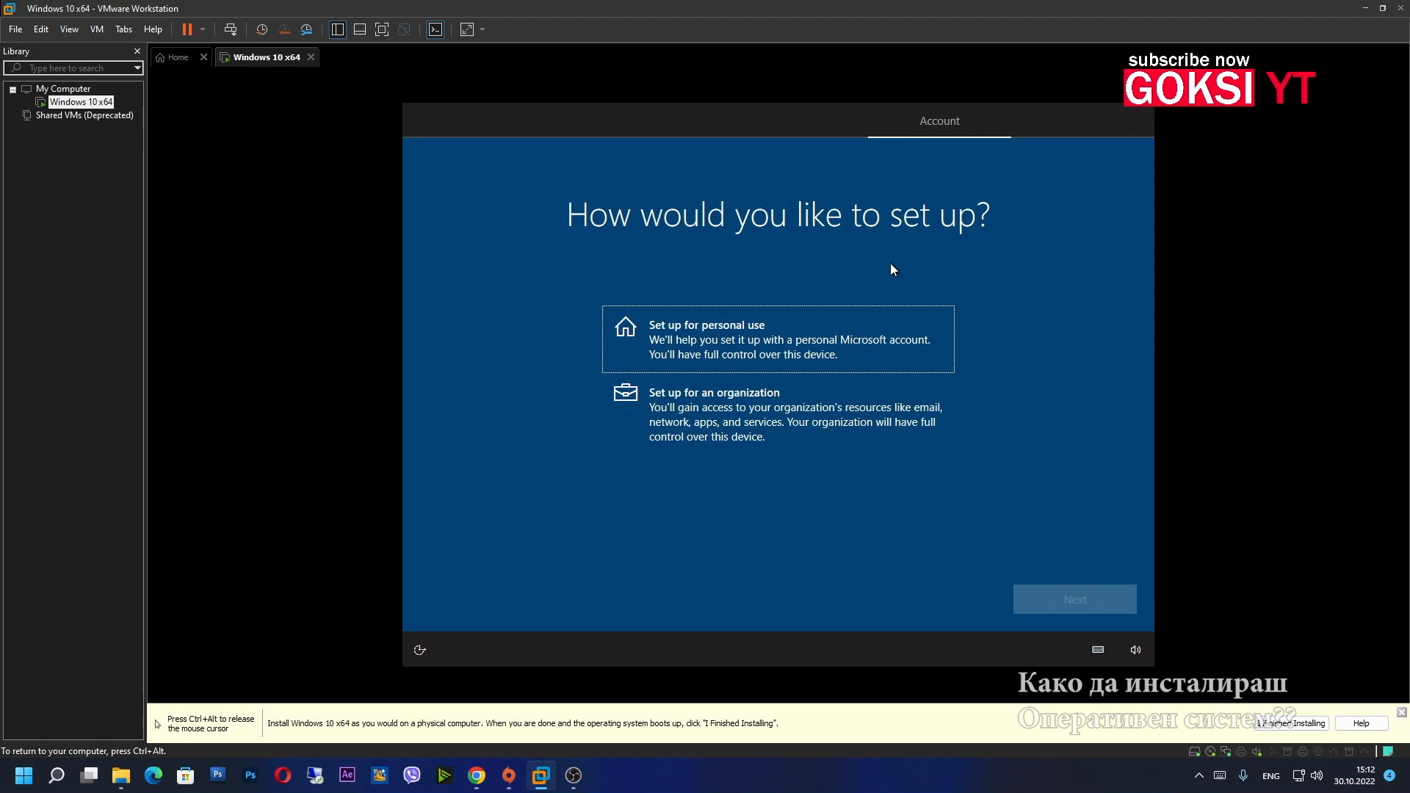
# - Set up Windows for personal use with an offline account and the limited experience
pyautogui.click(758, 350)
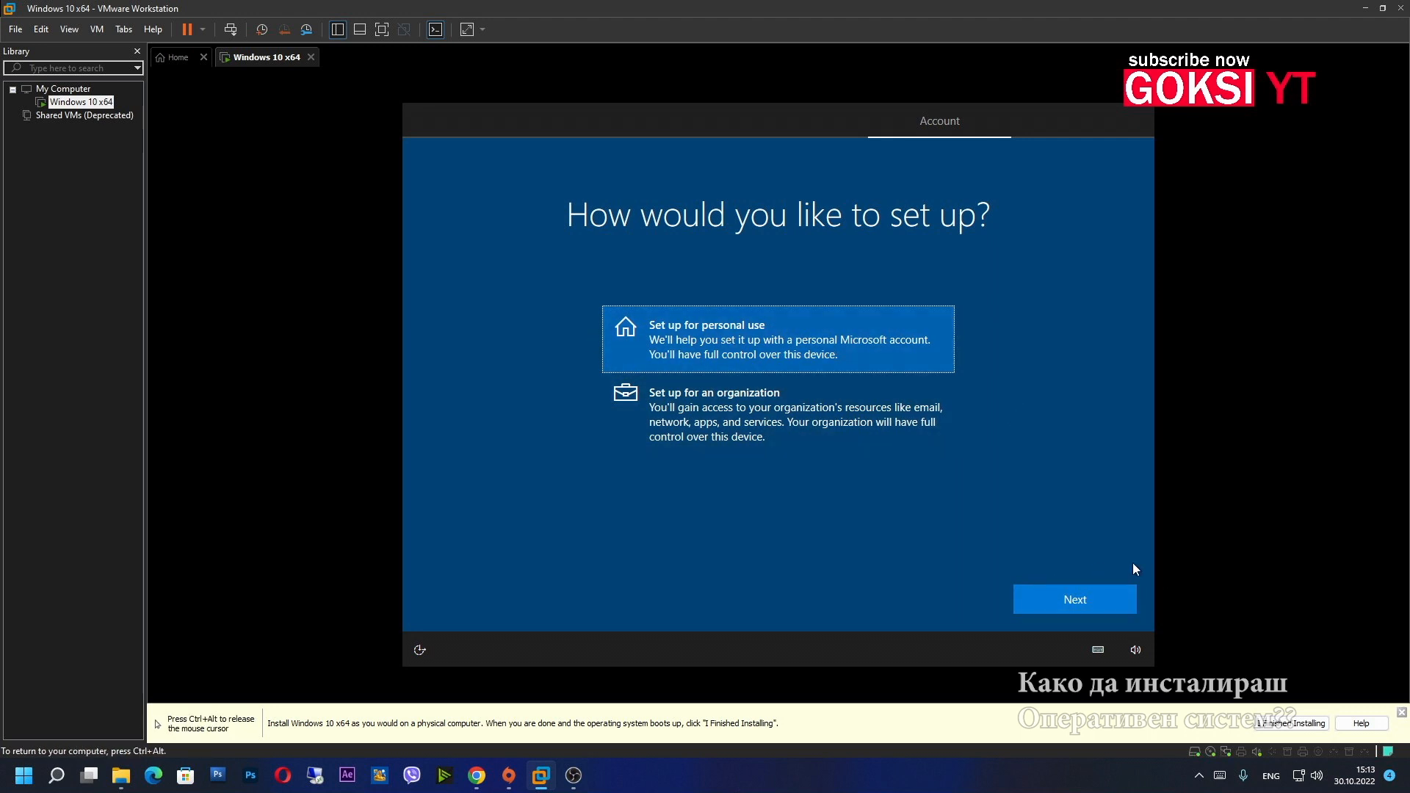
pyautogui.click(1060, 601)
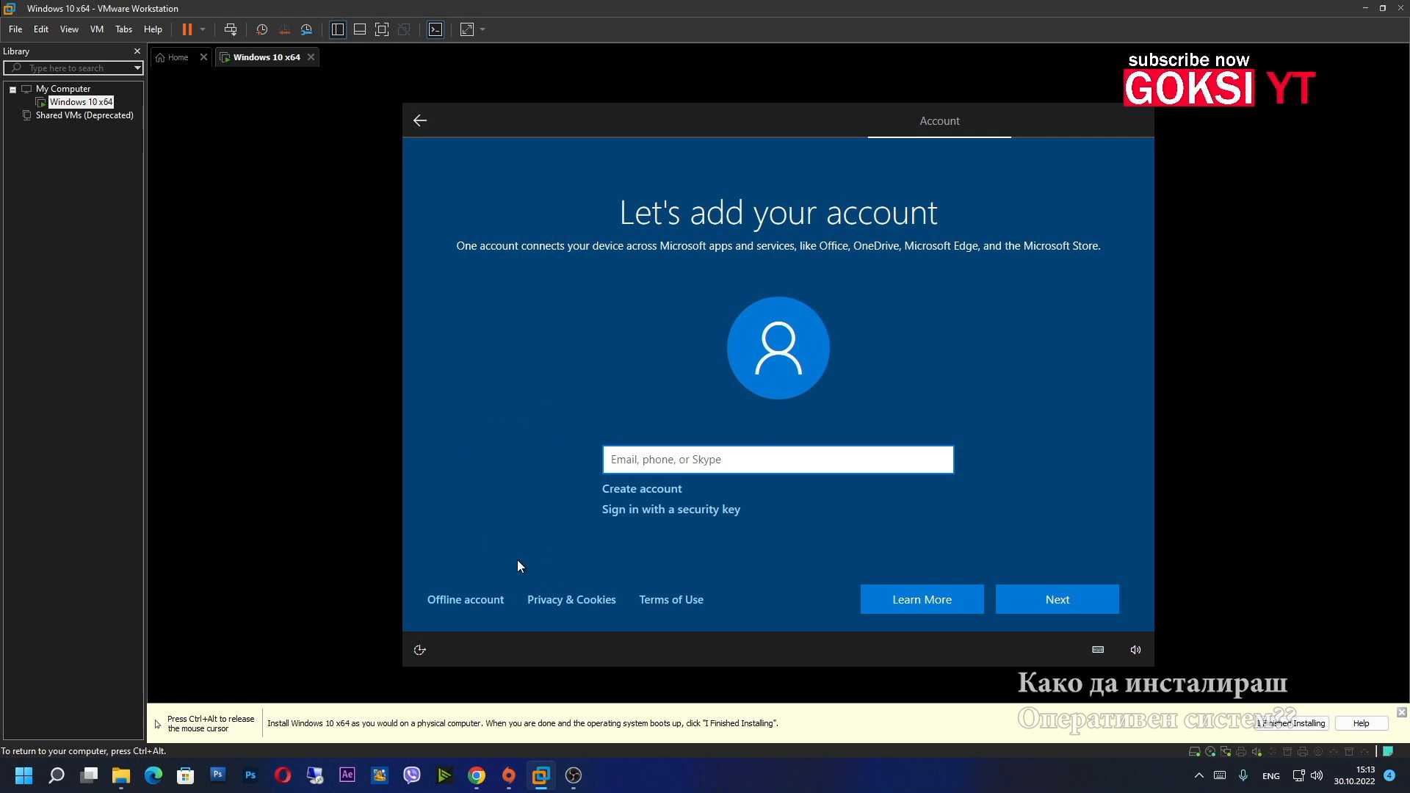
pyautogui.click(478, 596)
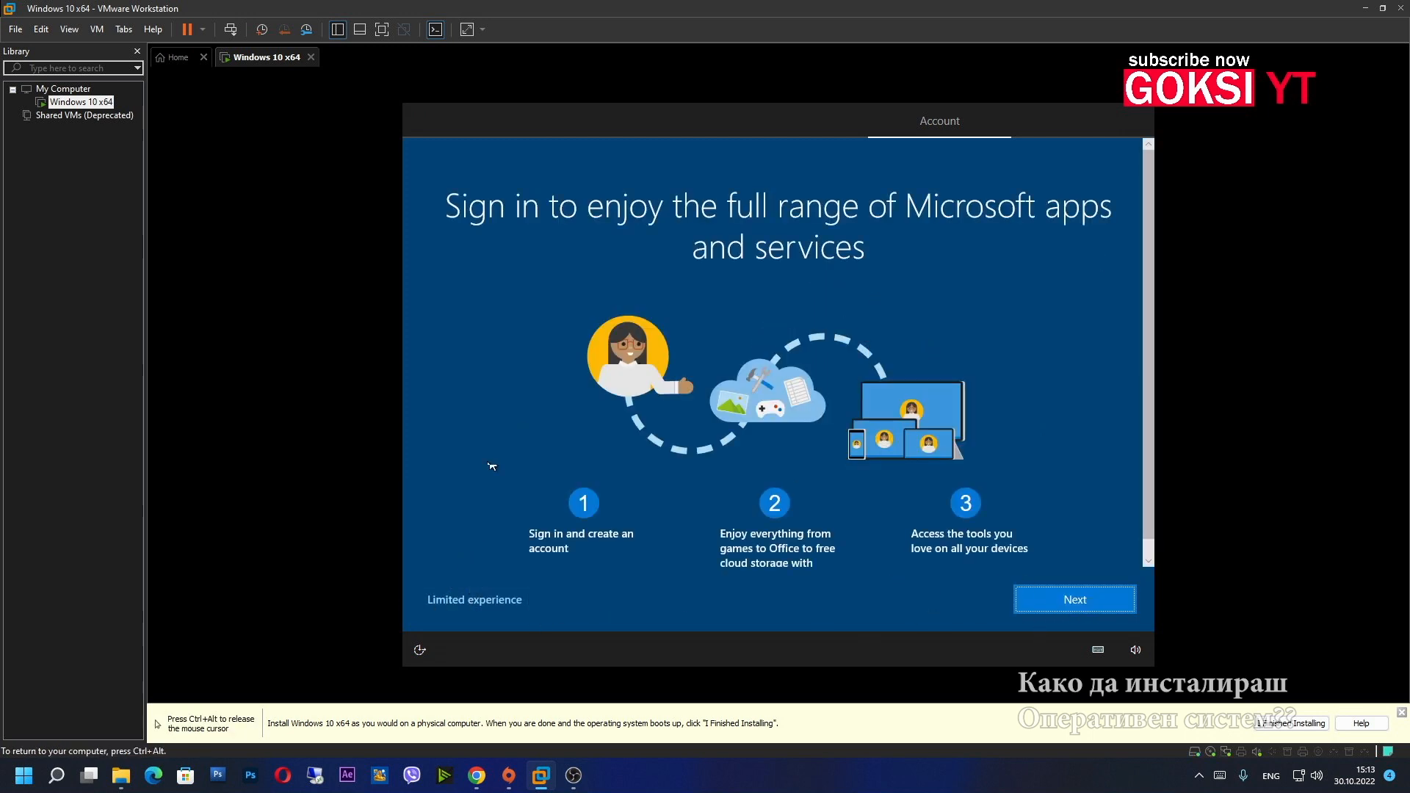
pyautogui.click(474, 602)
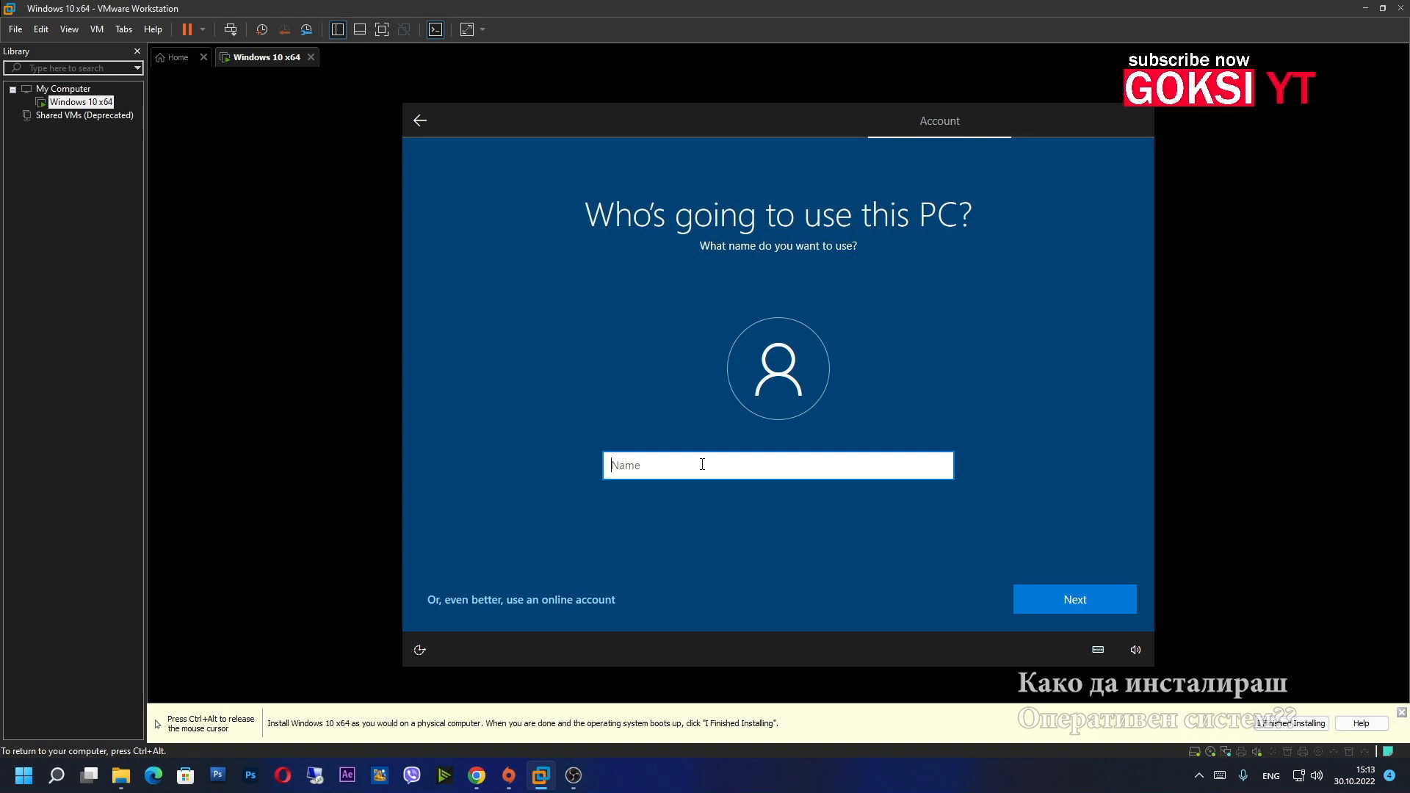
# - Name the local user account "Test kompjuter" and leave its password blank
pyautogui.write('Test')
pyautogui.press('BackSpace')
pyautogui.write('kompjurter')
pyautogui.press('BackSpace')
pyautogui.press('BackSpace')
pyautogui.press('BackSpace')
pyautogui.press('BackSpace')
pyautogui.write('tyer')
pyautogui.press('BackSpace')
pyautogui.press('BackSpace')
pyautogui.press('BackSpace')
pyautogui.write('er')
pyautogui.click(1080, 601)
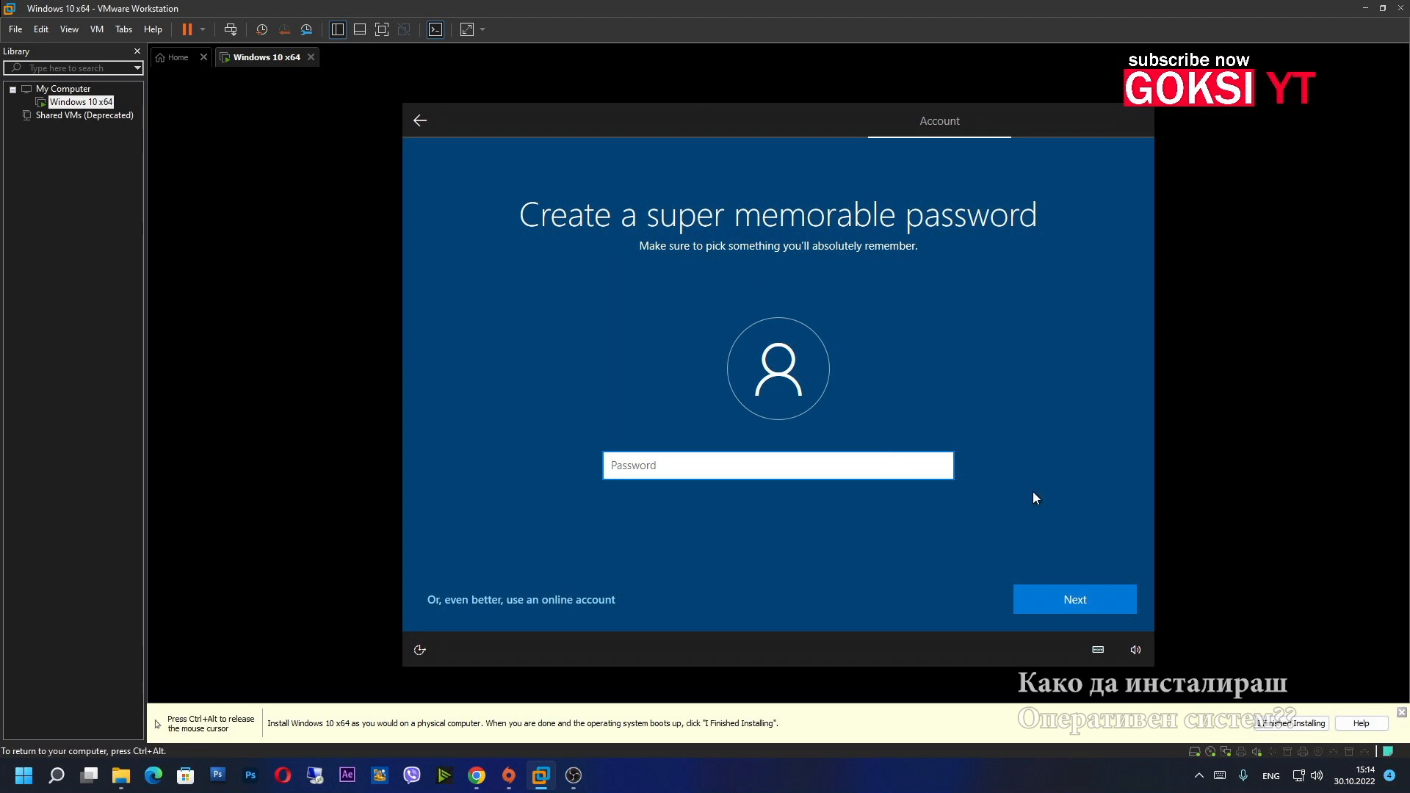
pyautogui.click(1086, 609)
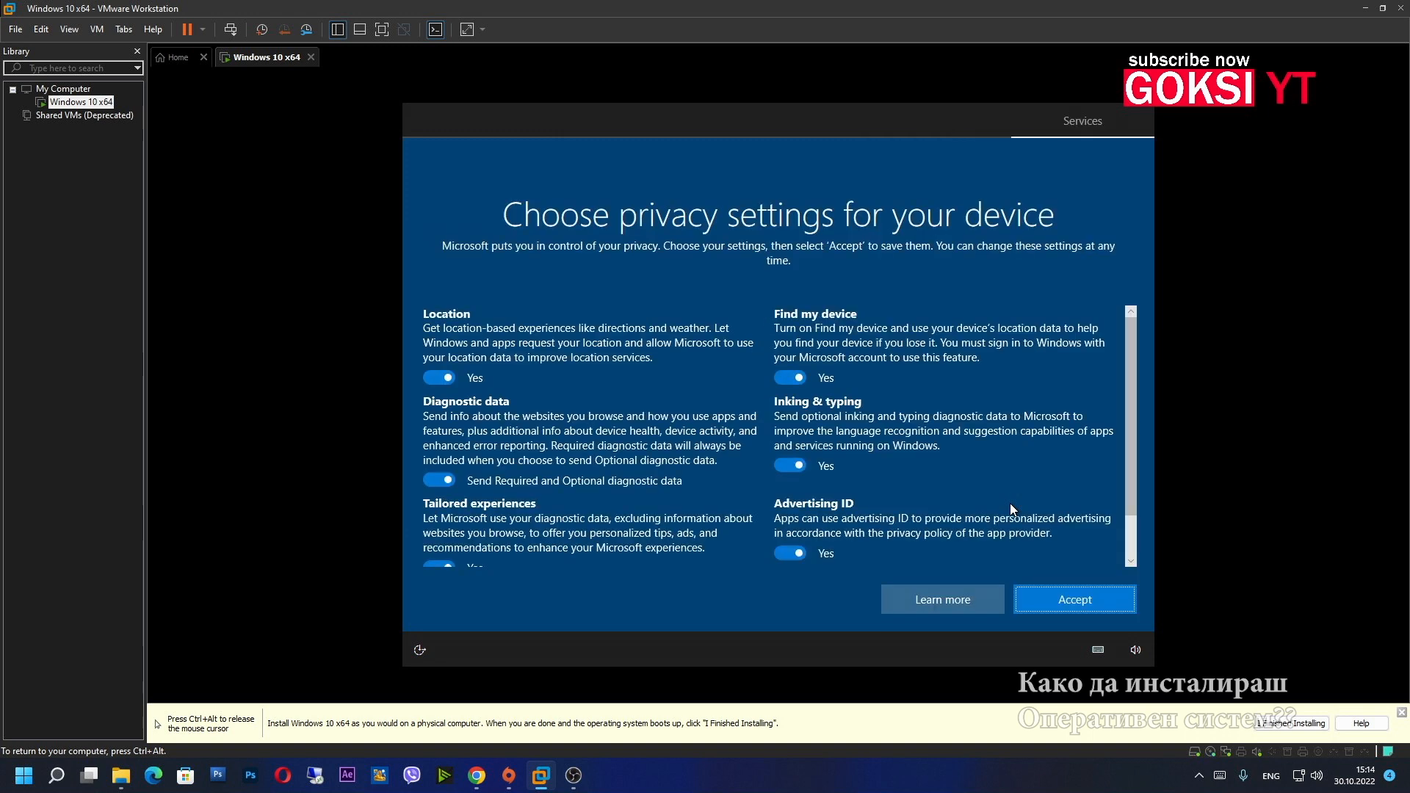
# - Turn off all the privacy options, limit diagnostic data to required only, accept the settings, and skip the experience customization
pyautogui.click(438, 378)
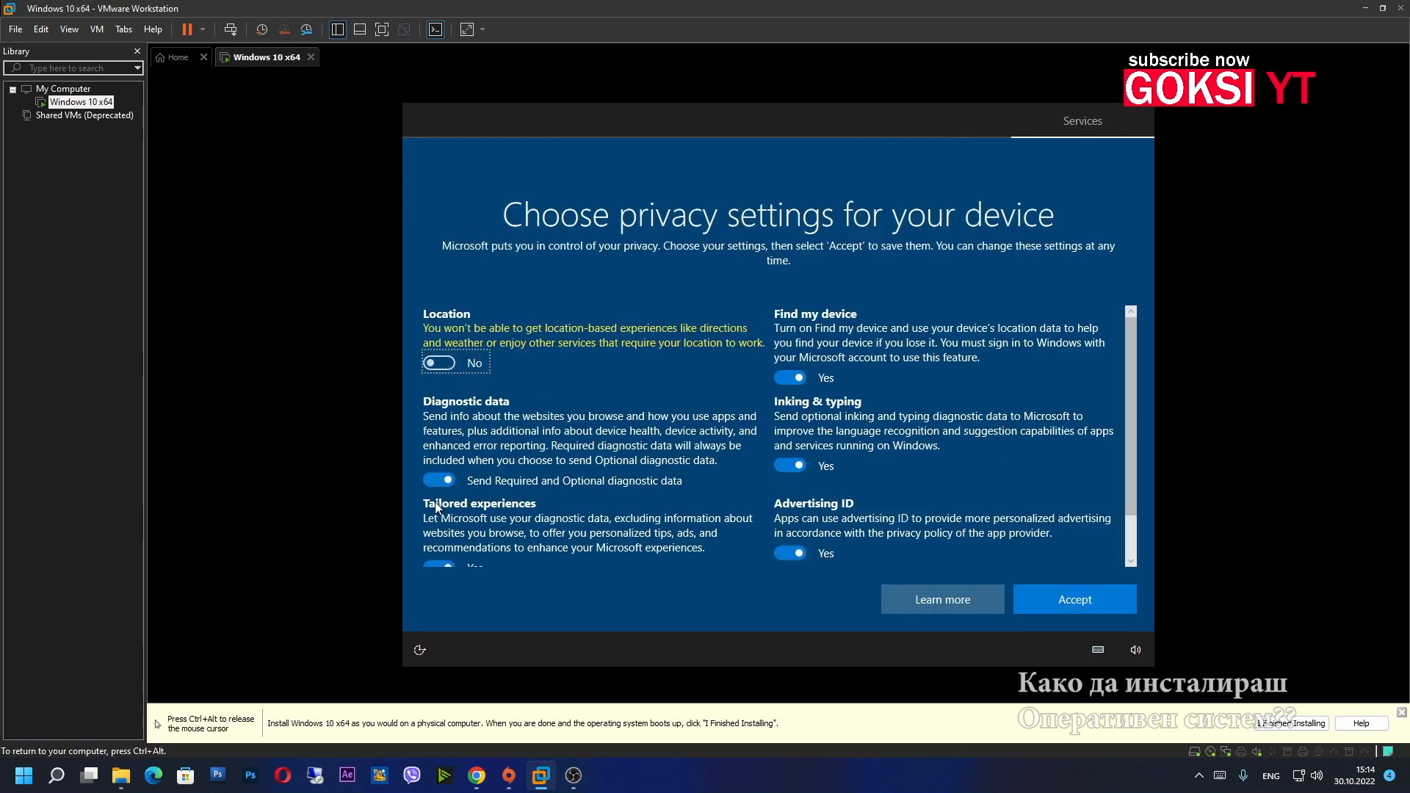
pyautogui.click(439, 480)
pyautogui.scroll(-1, 796, 385)
pyautogui.click(790, 362)
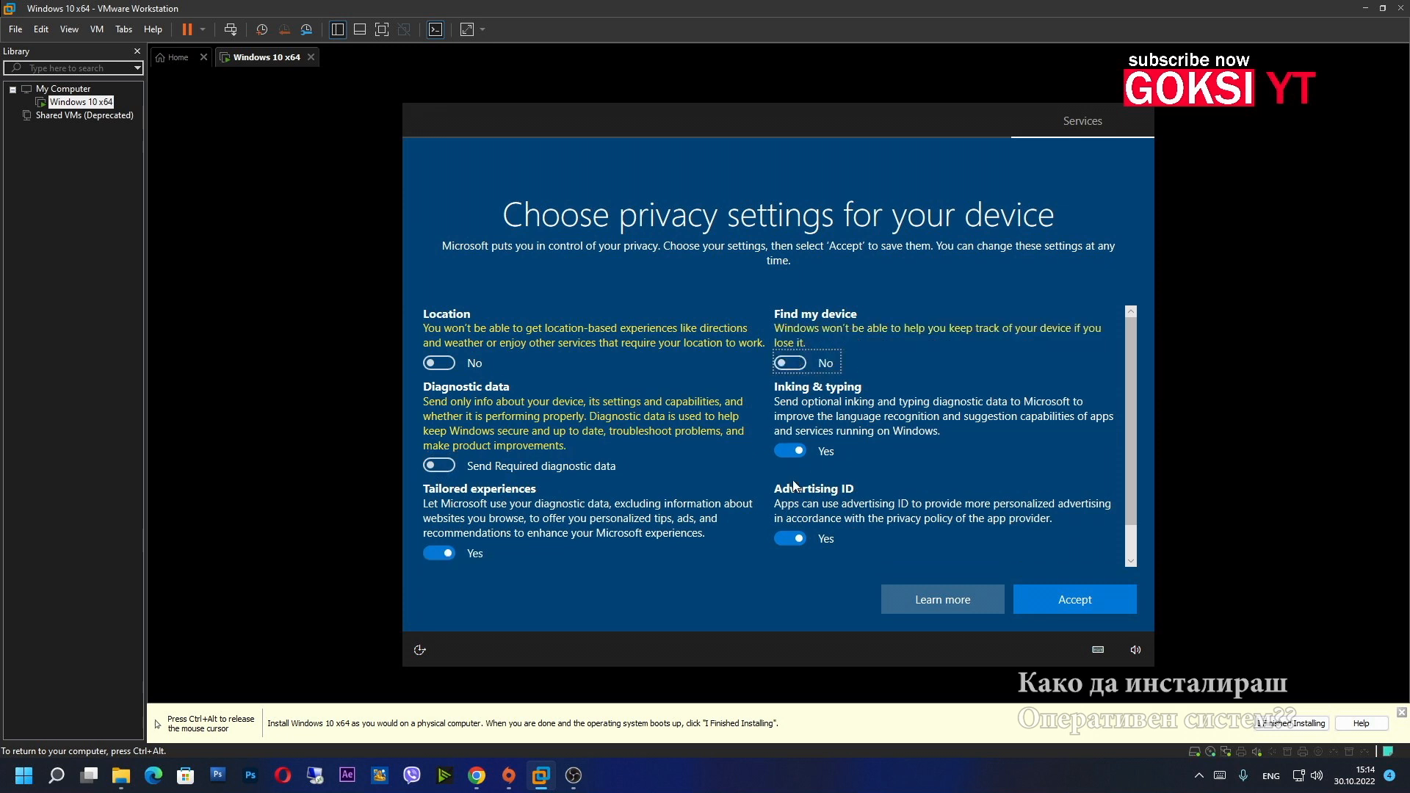
pyautogui.click(792, 450)
pyautogui.click(440, 551)
pyautogui.click(814, 544)
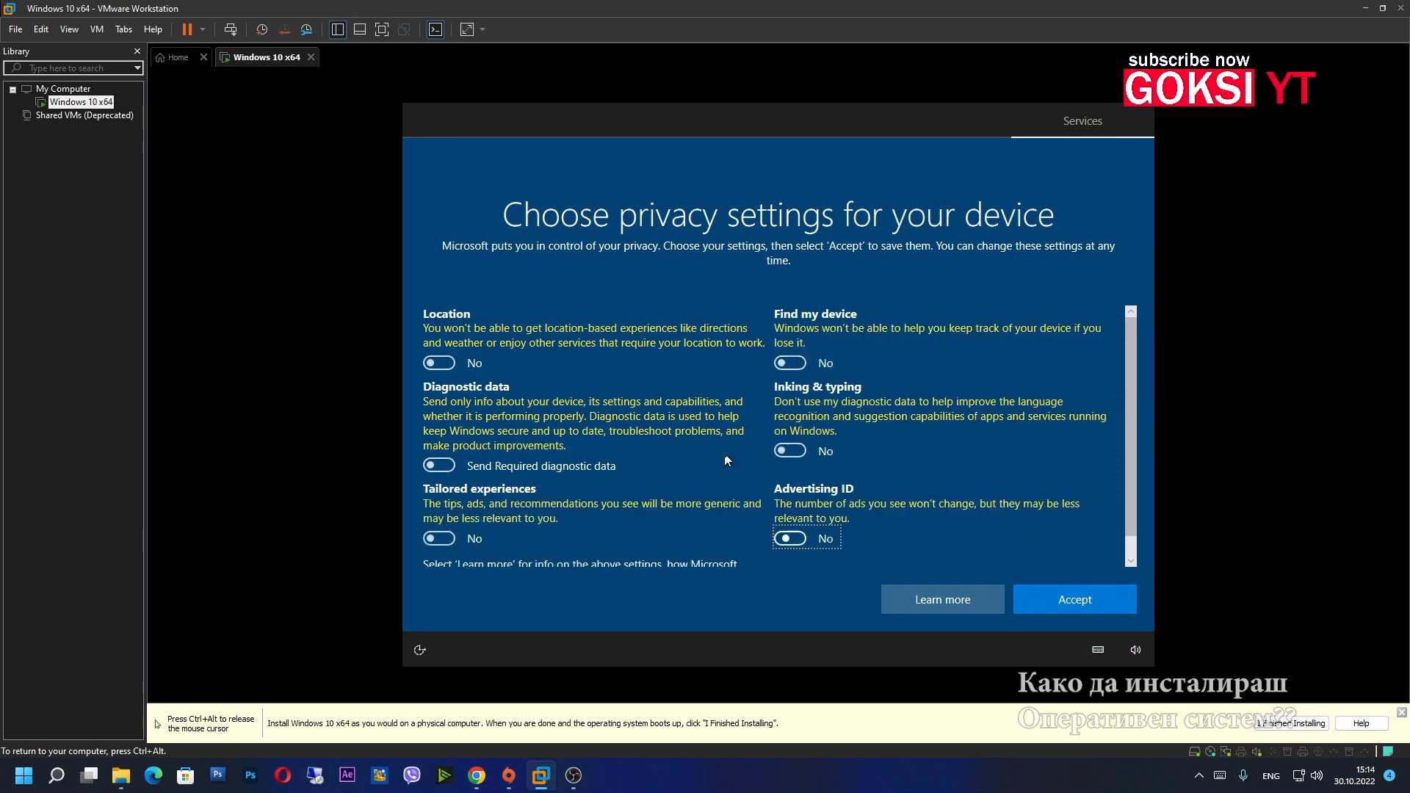
pyautogui.scroll(-1, 694, 438)
pyautogui.scroll(1, 881, 459)
pyautogui.click(1069, 598)
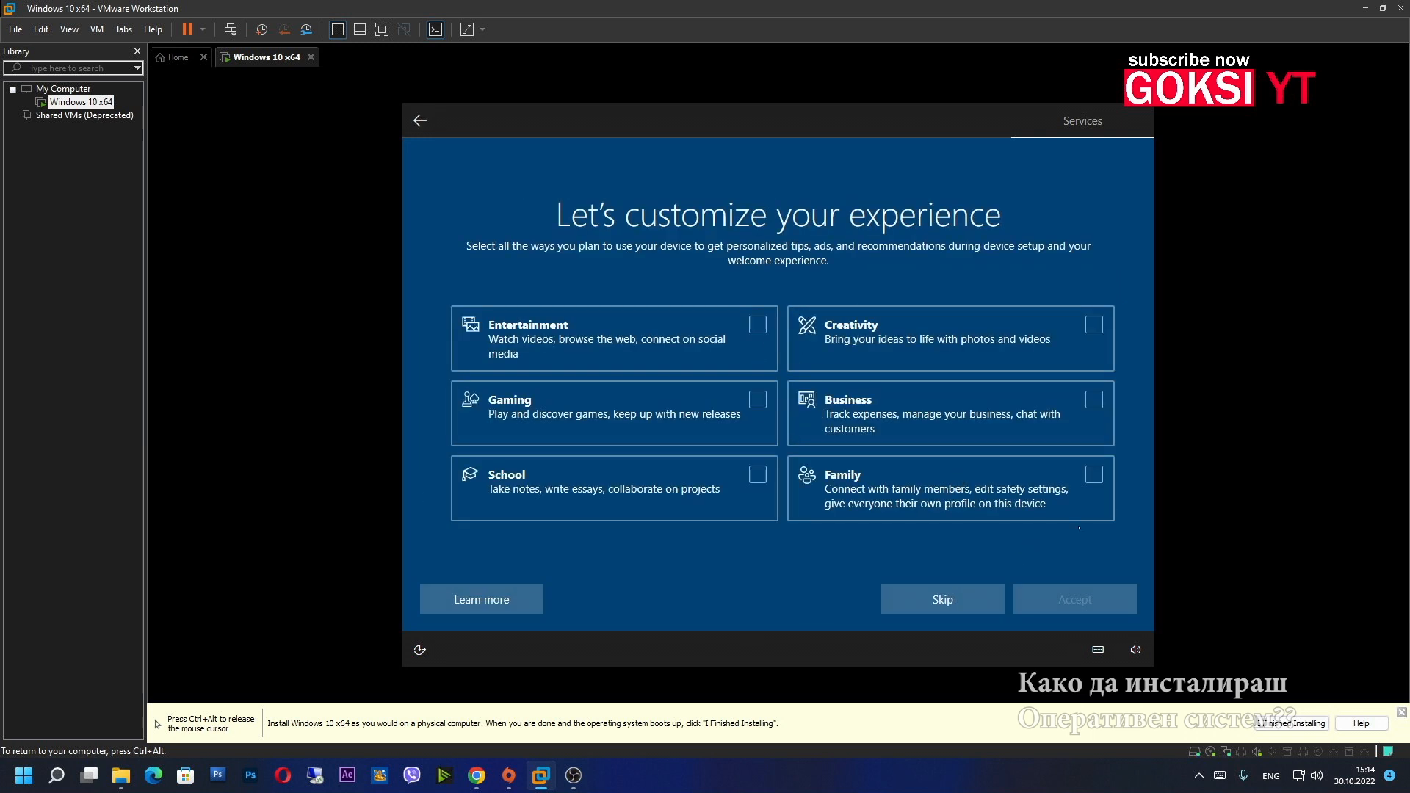
pyautogui.click(952, 601)
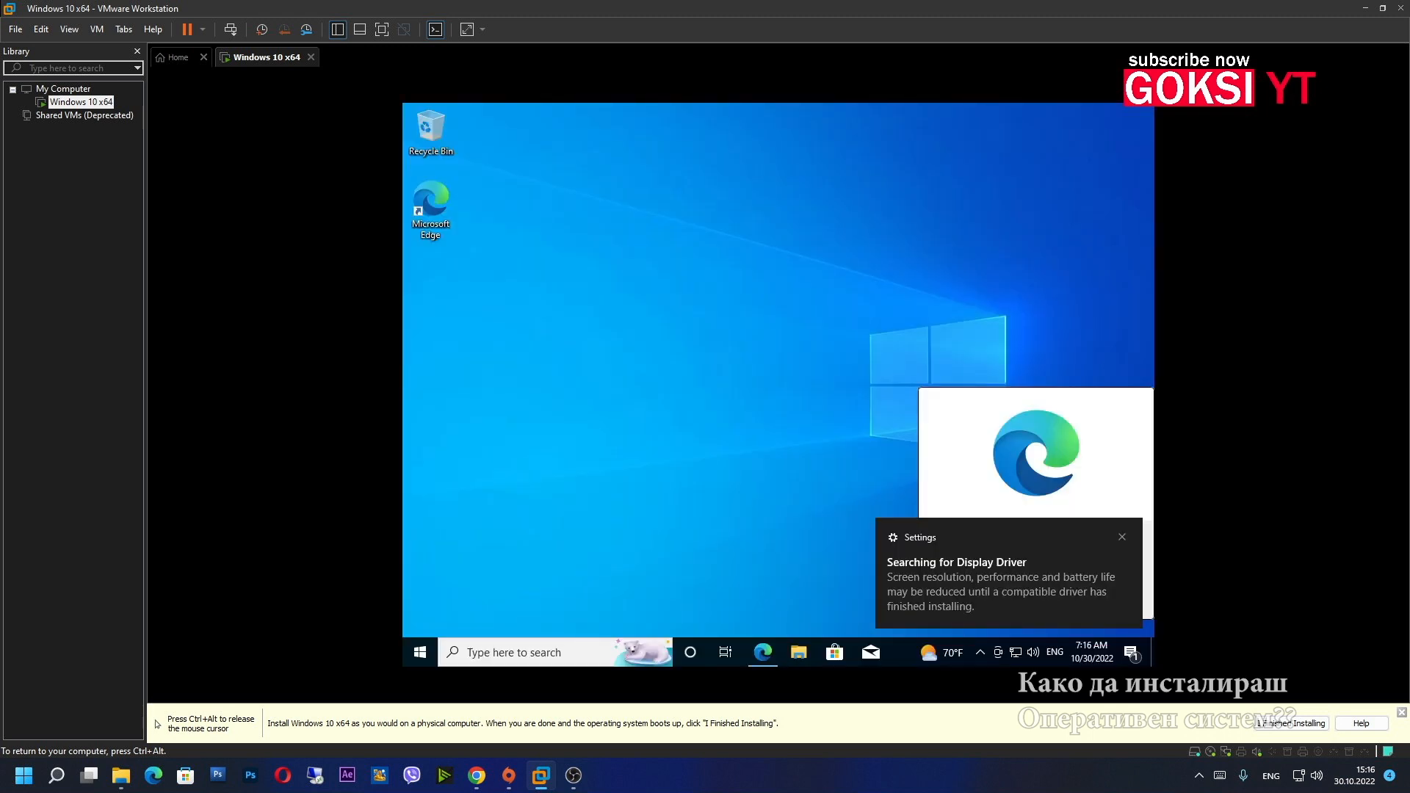
# - Dismiss the display driver notification and decline the Microsoft Edge prompt on the new Windows desktop
pyautogui.hotkey('ctrl', 'alt')
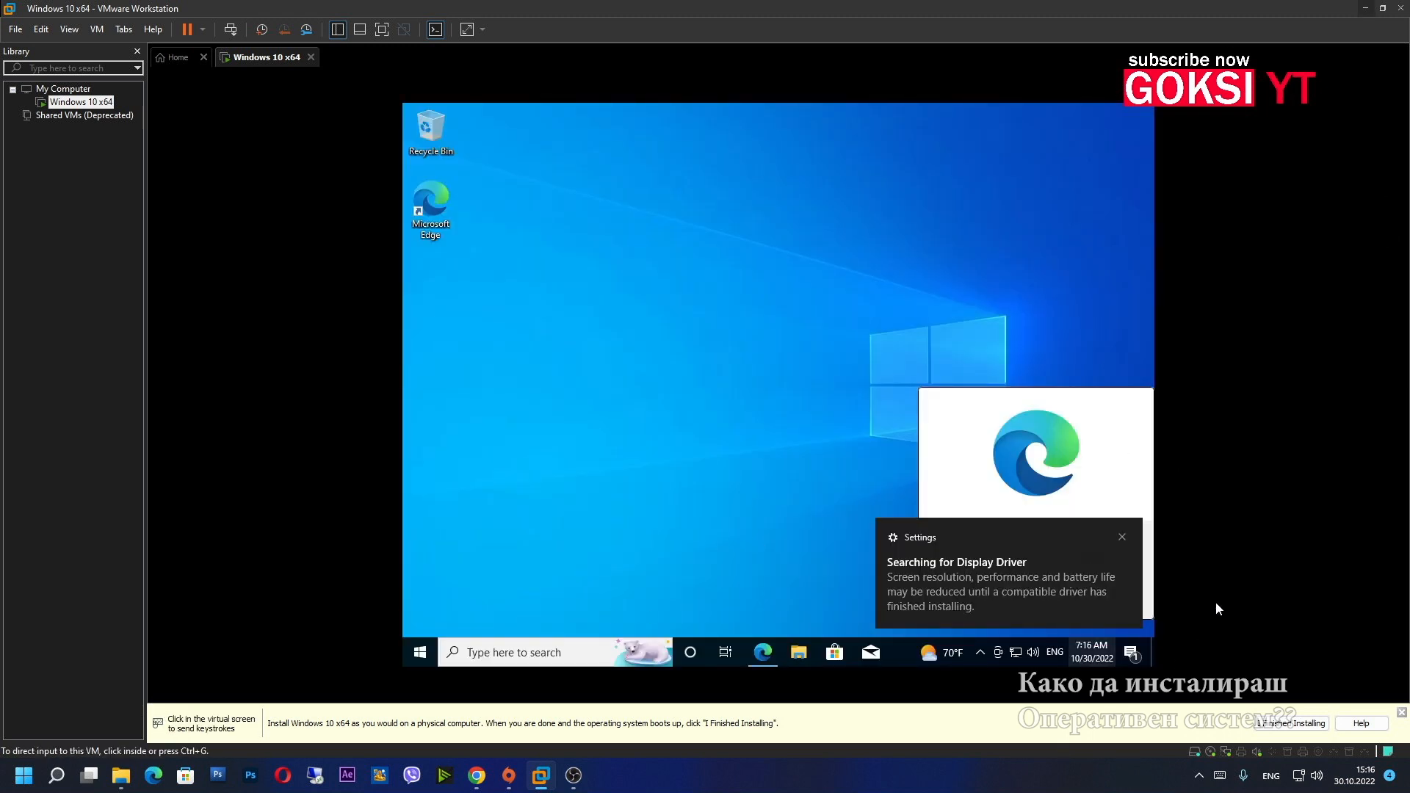
pyautogui.click(1122, 537)
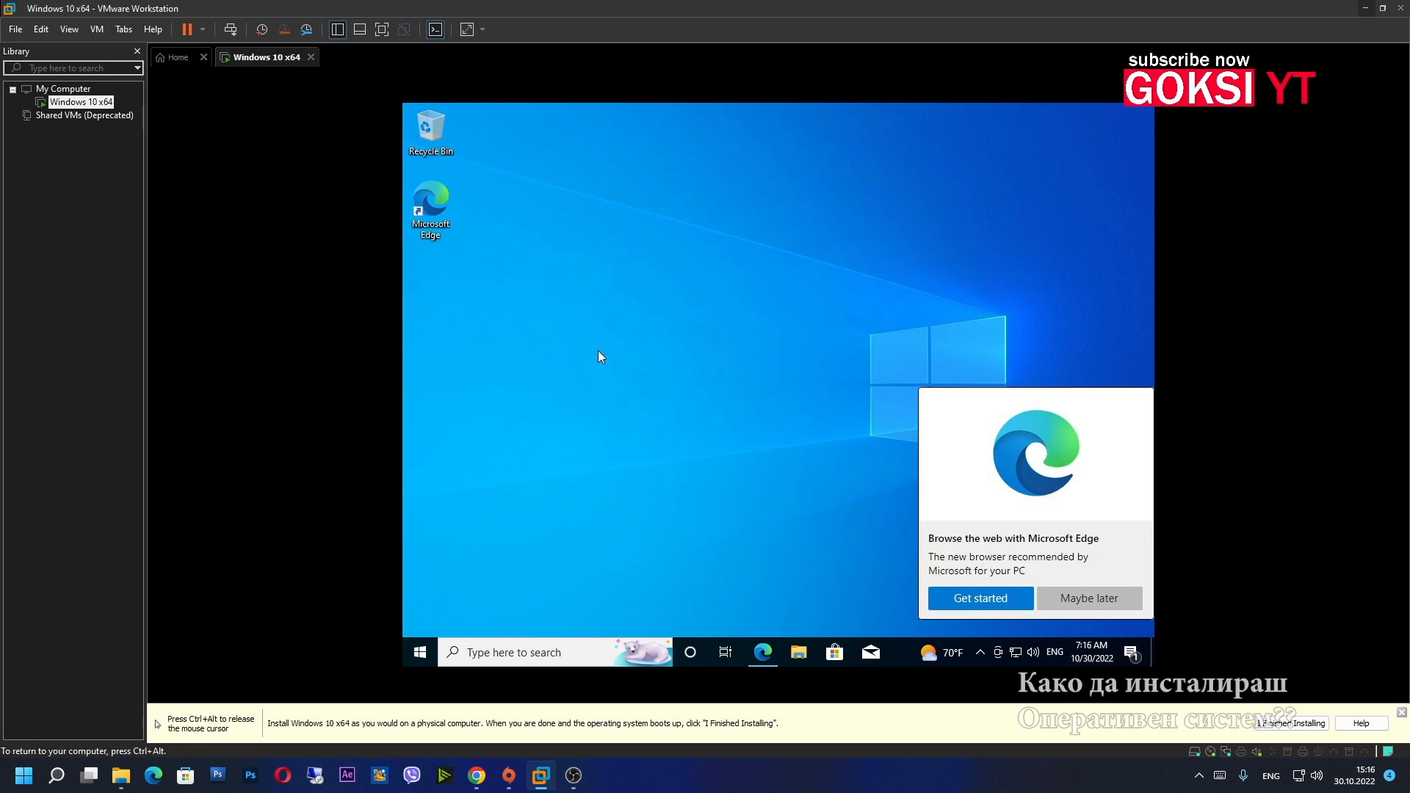
pyautogui.click(1091, 598)
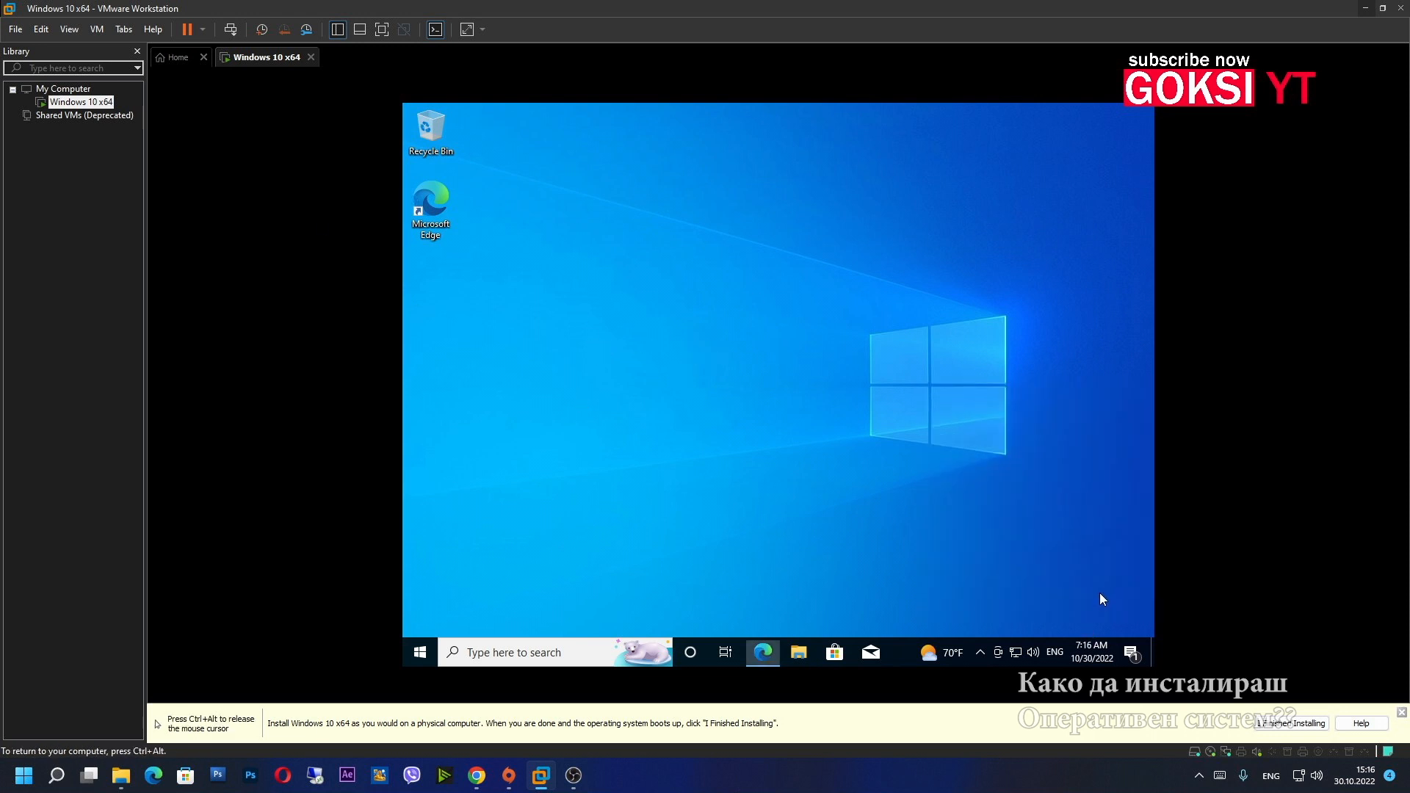
# - Examine the notification list and the hidden tray icons in the guest Windows, closing each again
pyautogui.click(1133, 653)
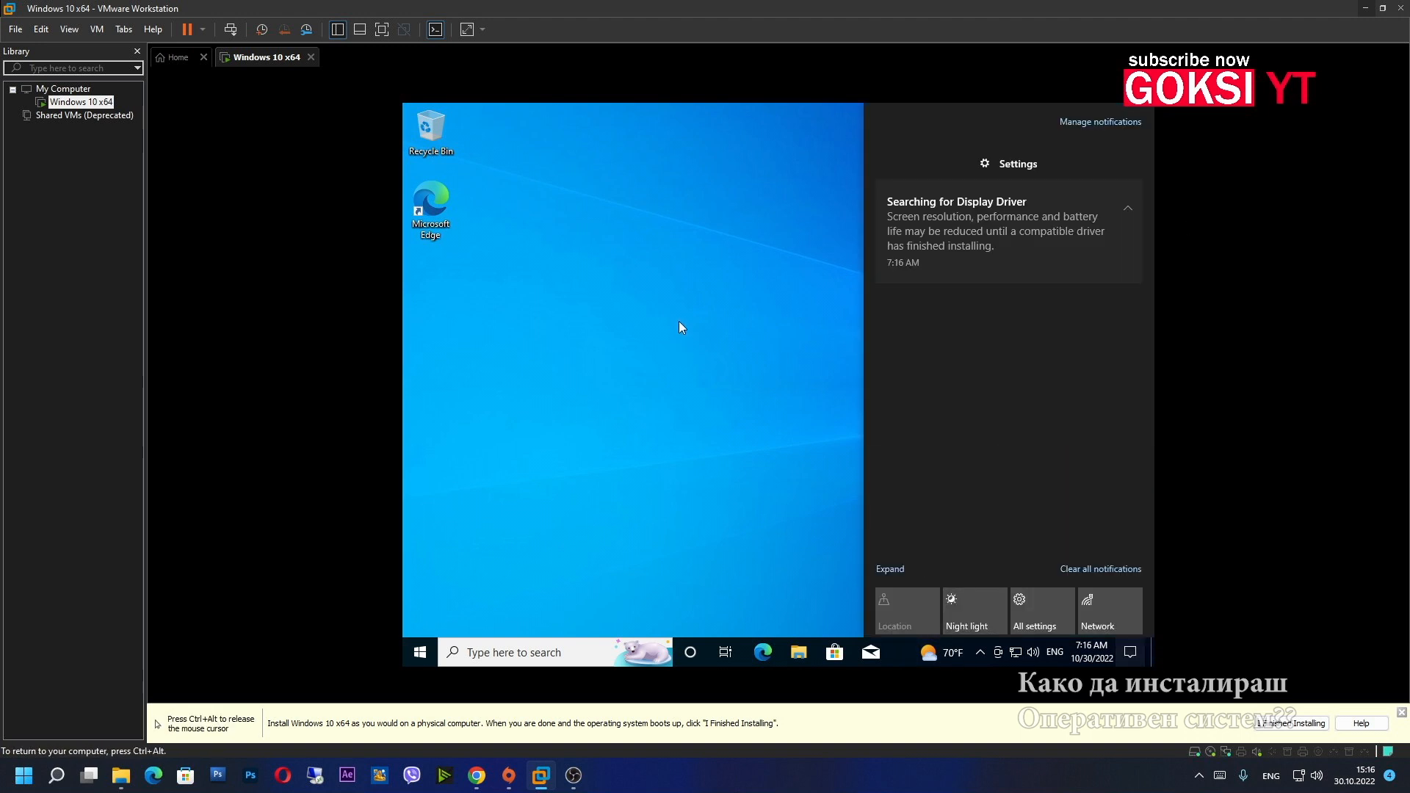
pyautogui.click(680, 323)
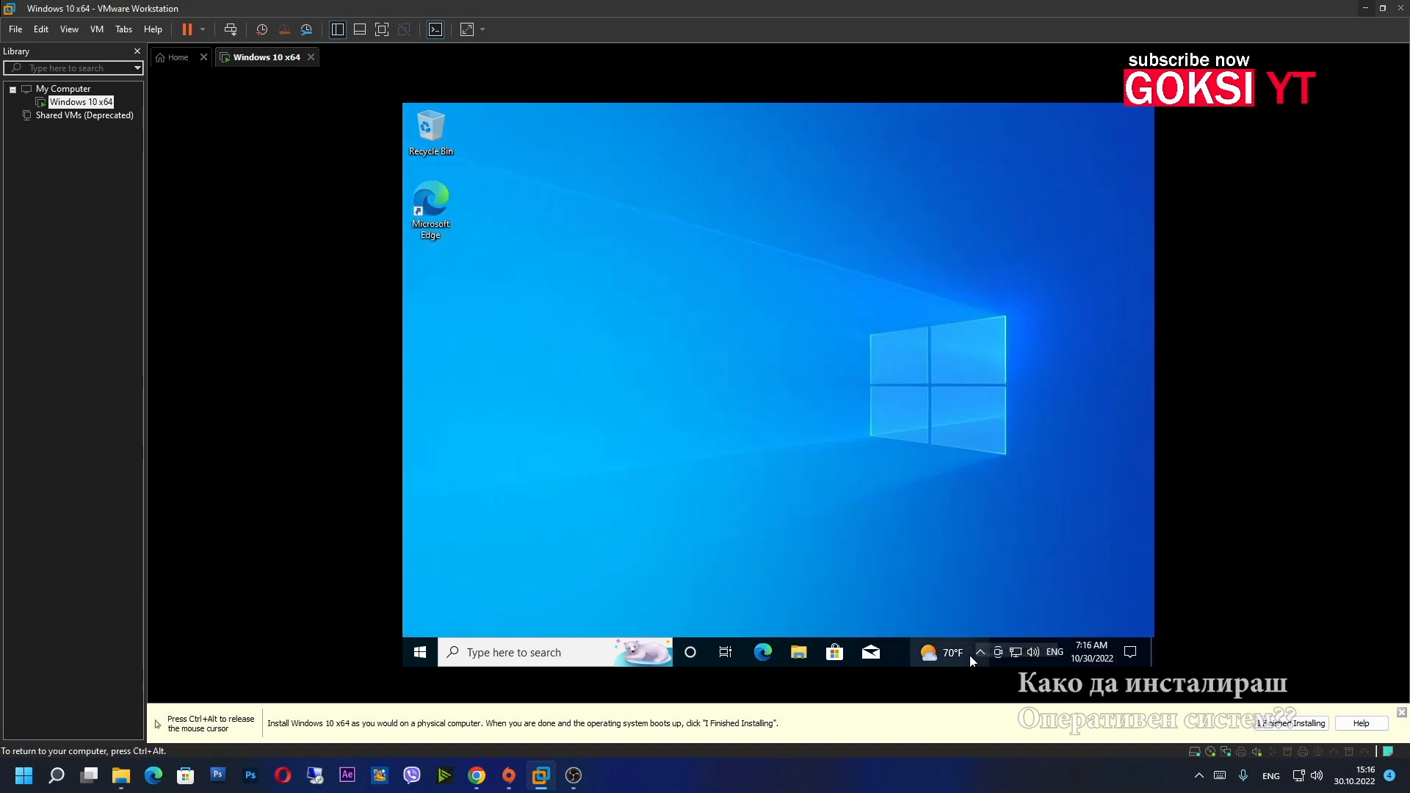
pyautogui.moveTo(970, 656)
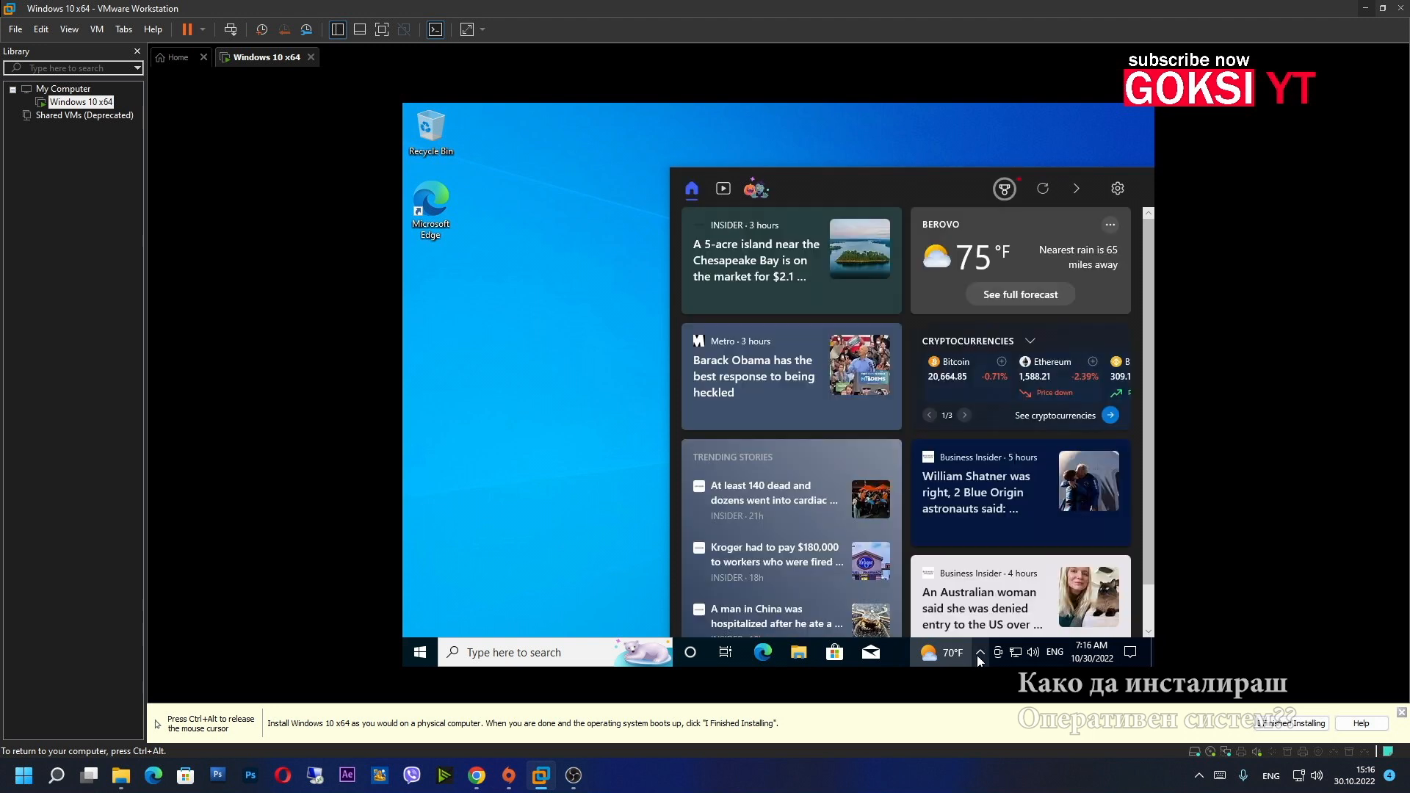
pyautogui.click(980, 654)
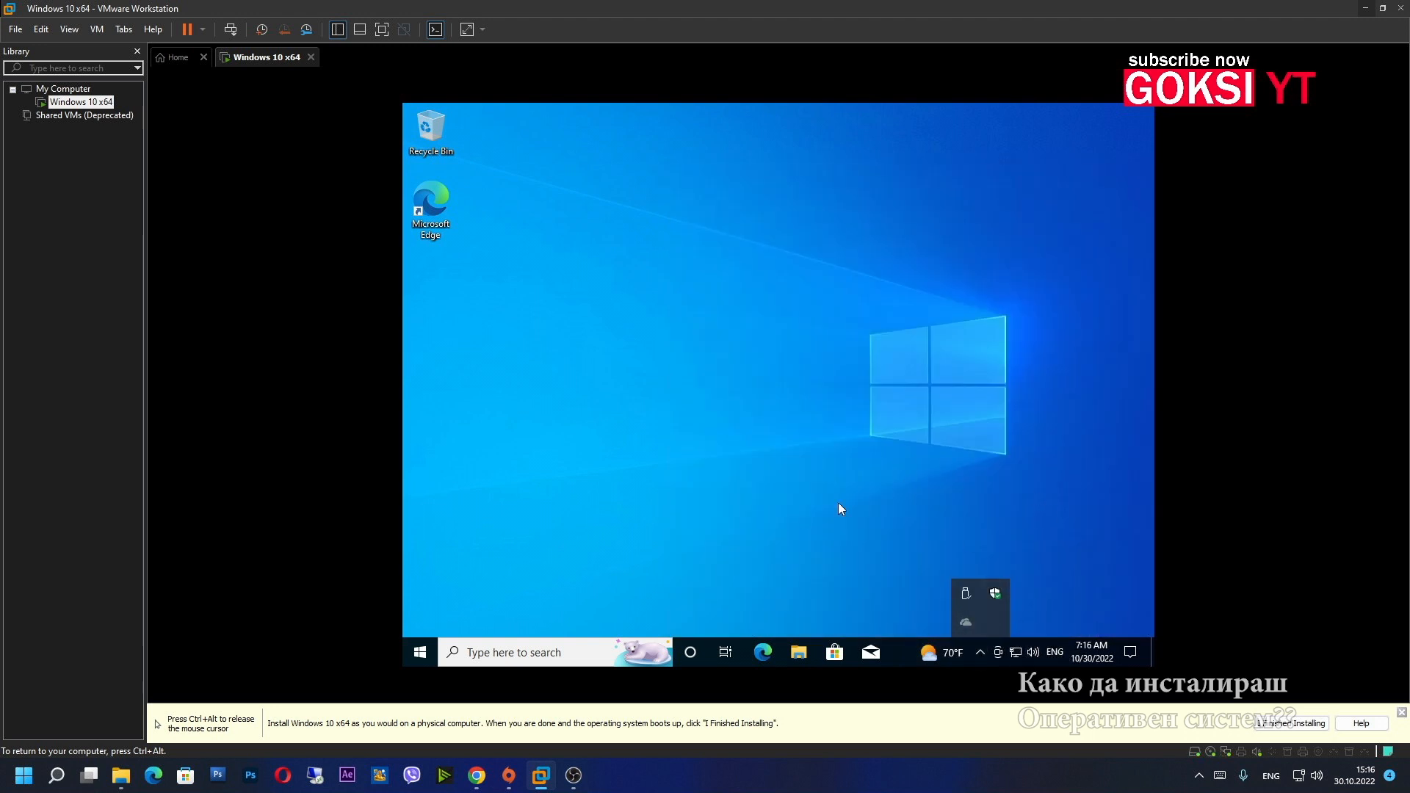
pyautogui.click(887, 504)
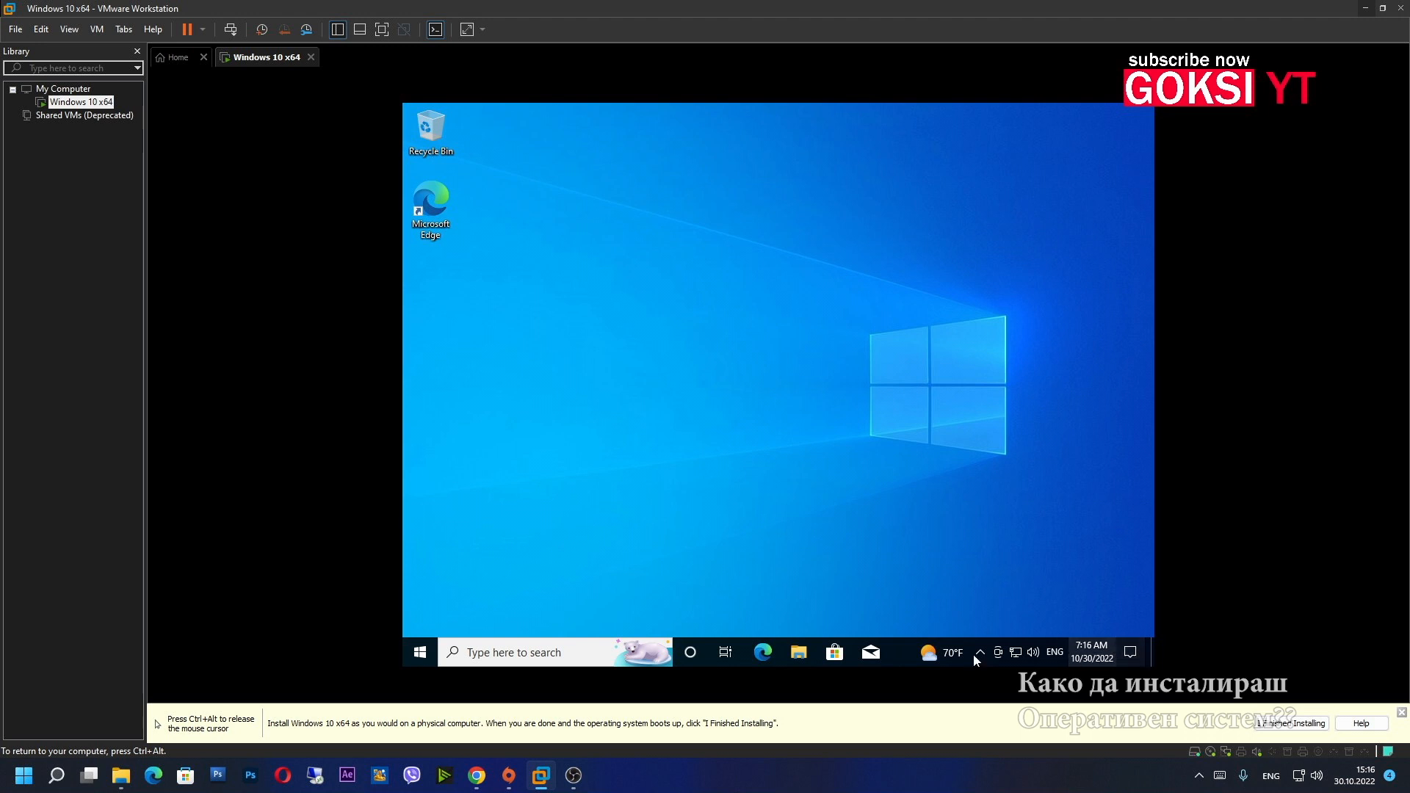
# - Mark the guest operating system installation as finished and start installing VMware Tools on the virtual machine
pyautogui.click(1284, 724)
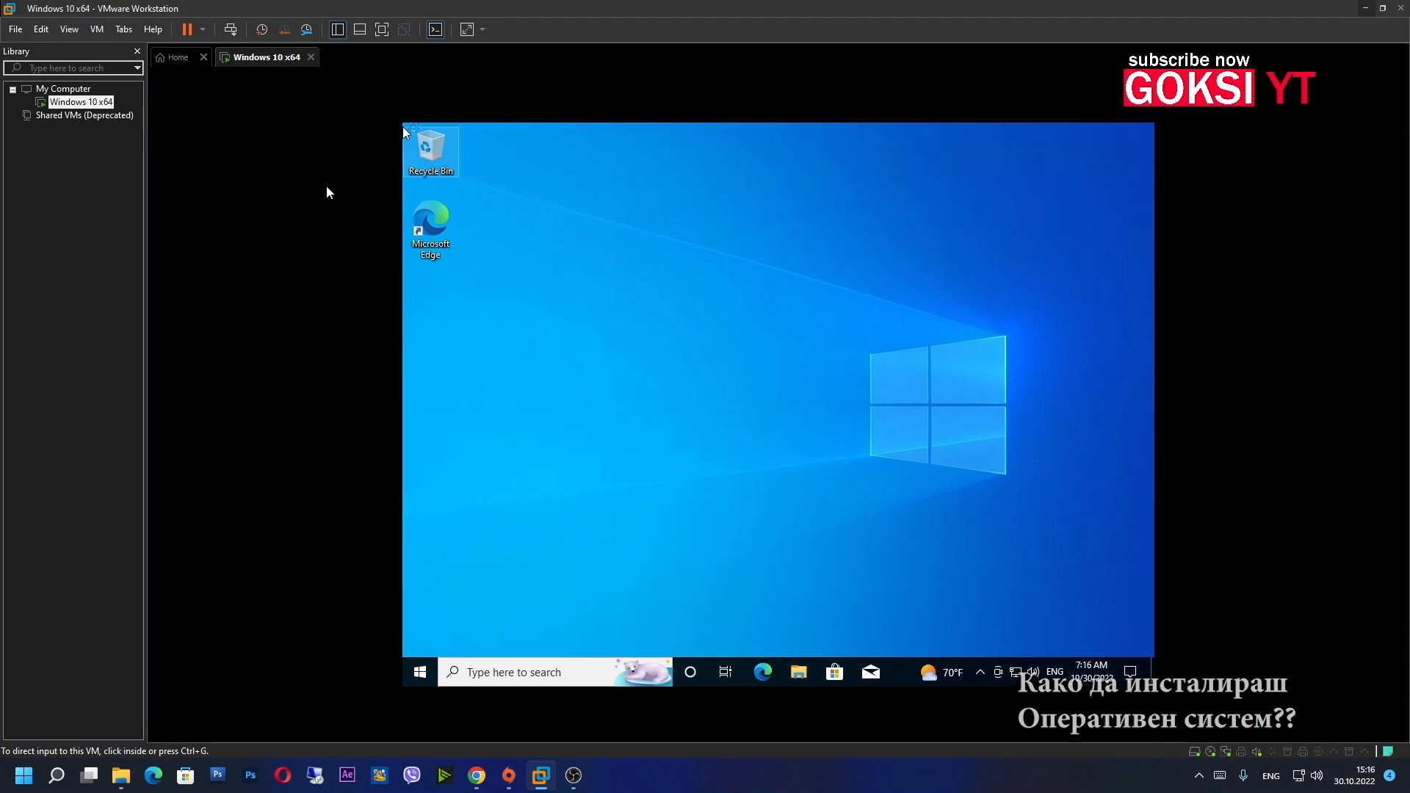
pyautogui.click(123, 29)
pyautogui.moveTo(150, 31)
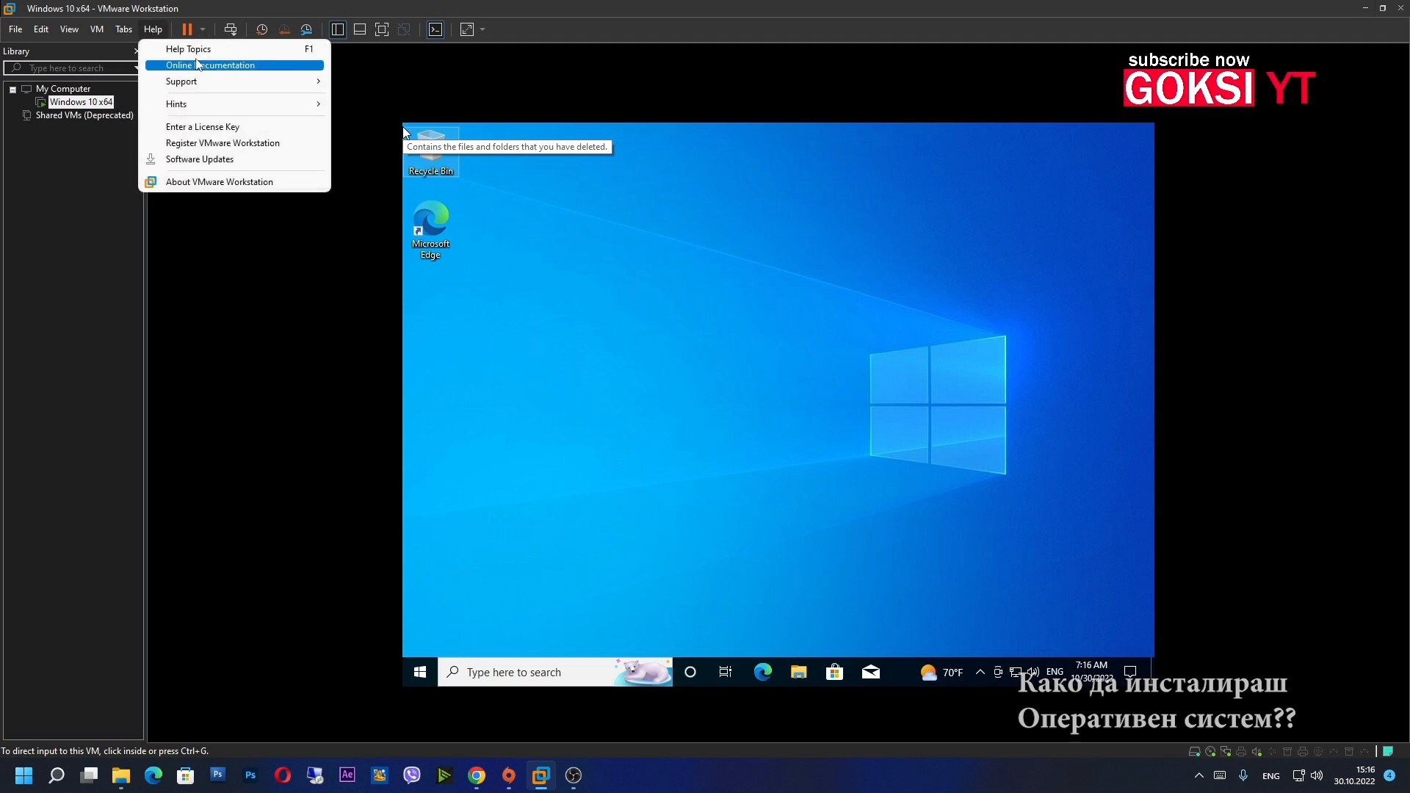
pyautogui.moveTo(97, 28)
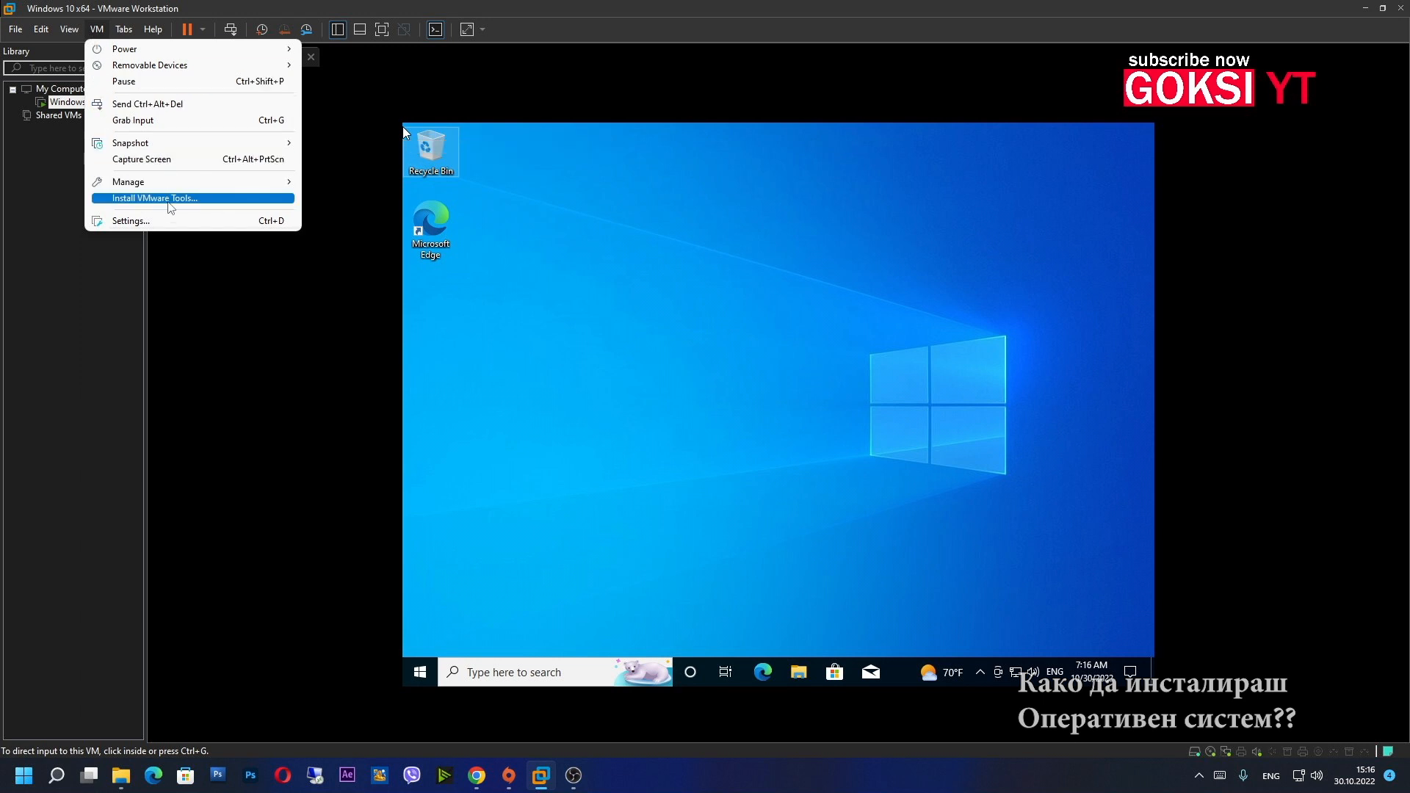
pyautogui.click(169, 200)
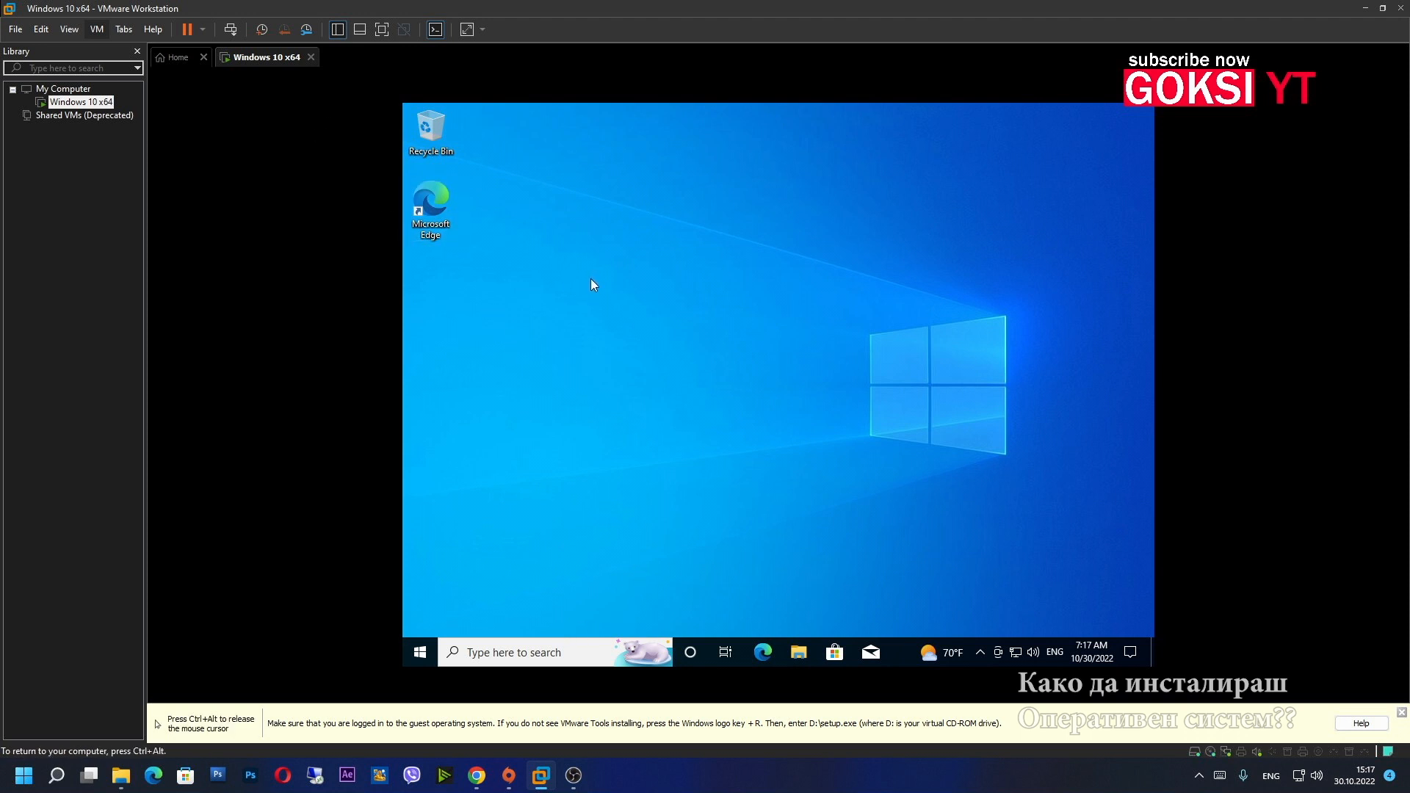
# - Run setup64.exe from the VMware Tools DVD drive, close File Explorer, and continue the installer to the setup type choice
pyautogui.click(799, 651)
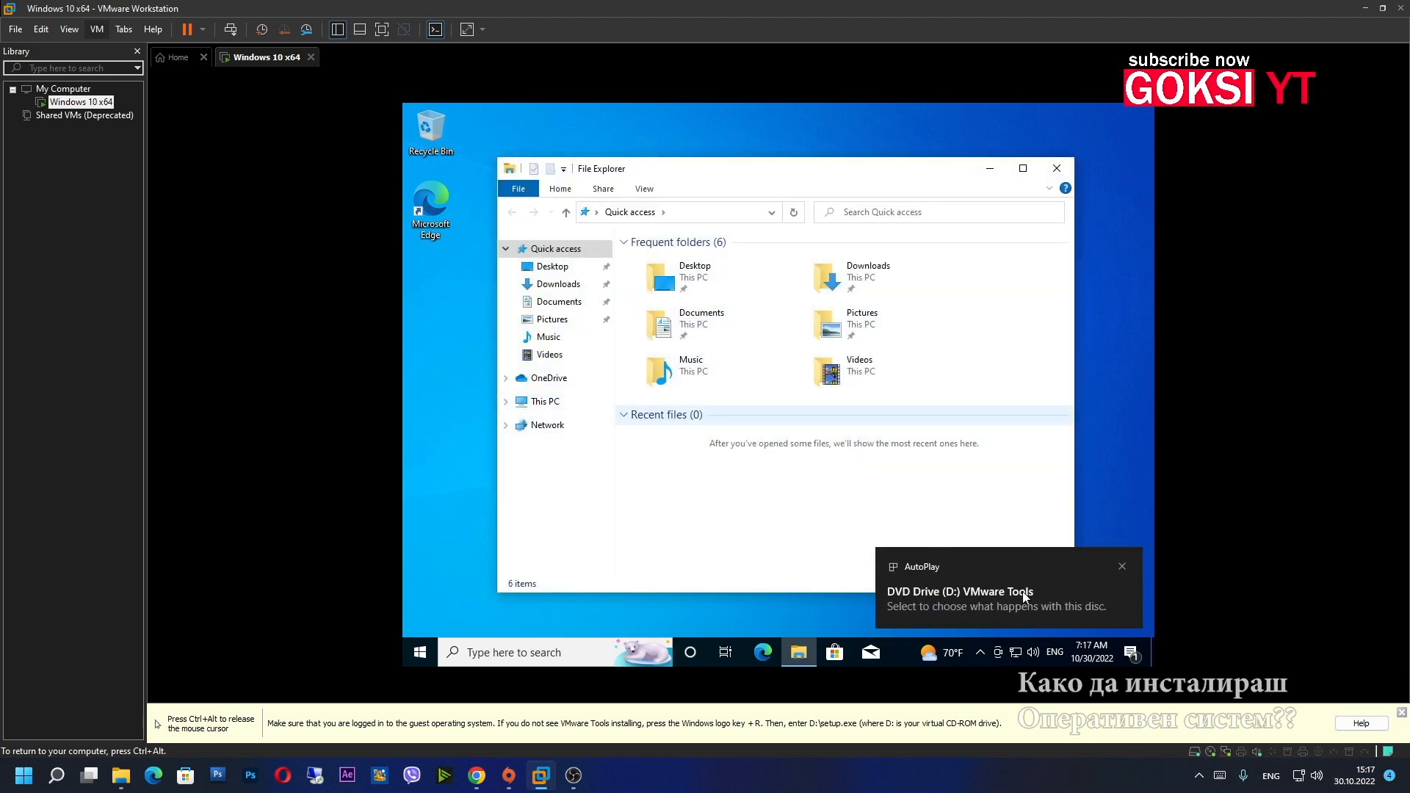
pyautogui.click(1004, 602)
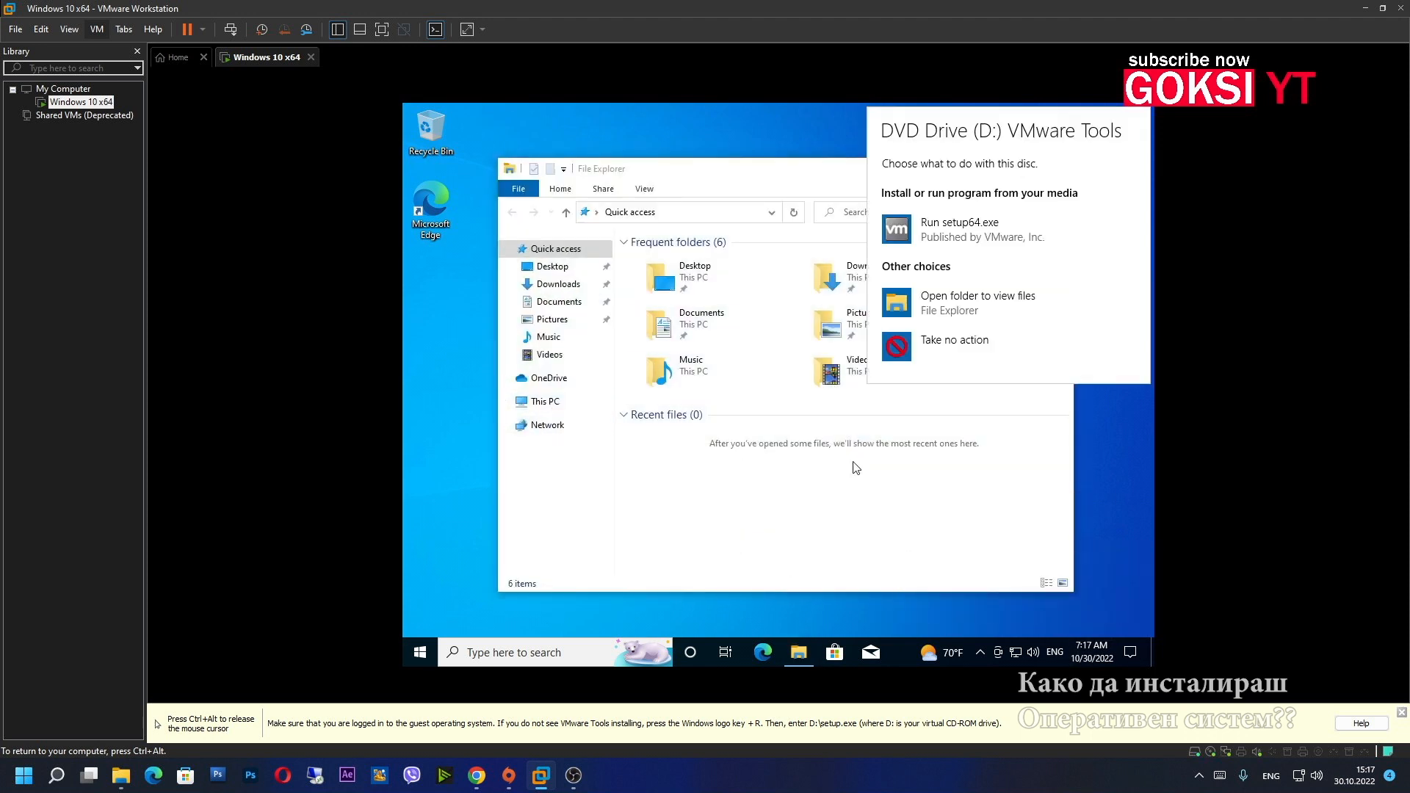
pyautogui.click(977, 232)
pyautogui.click(709, 478)
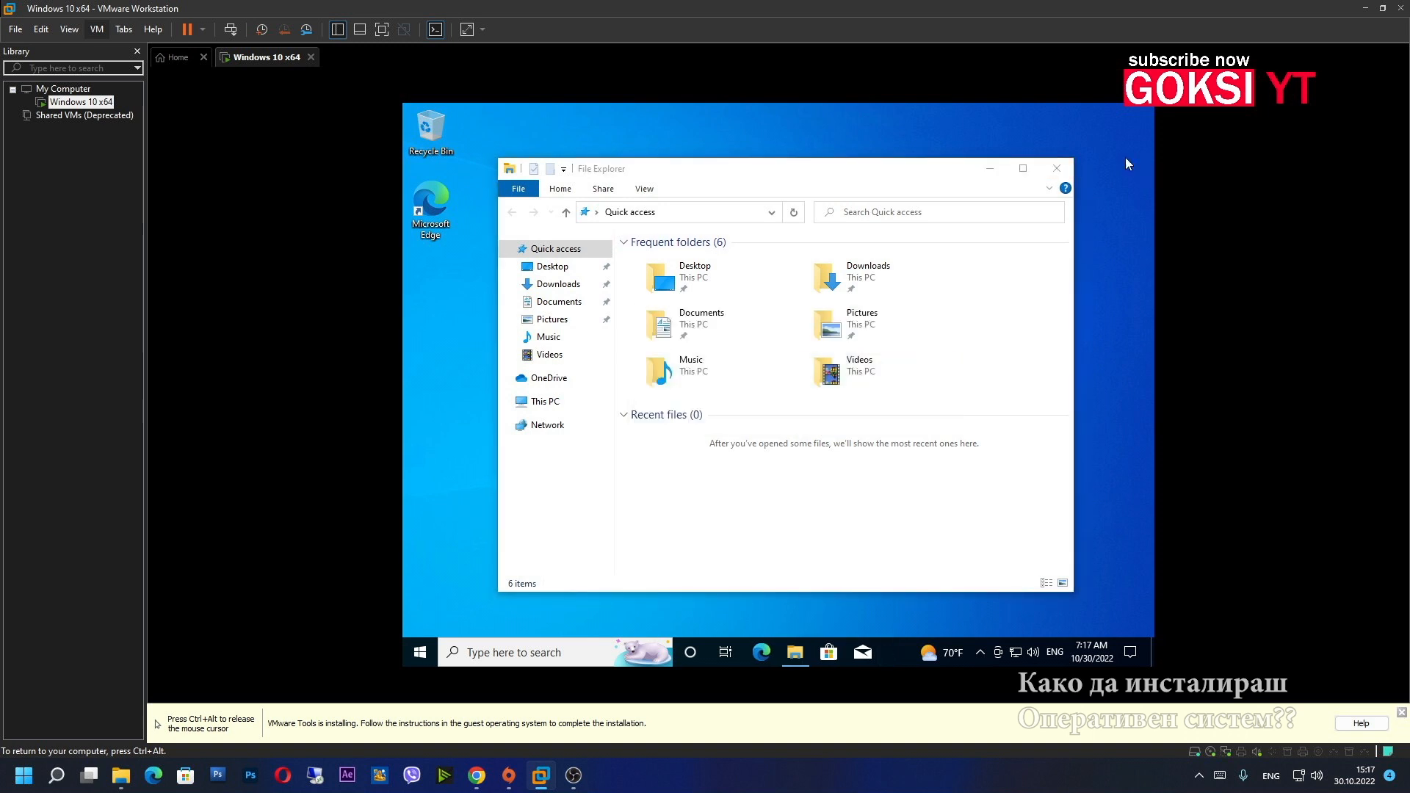
pyautogui.click(1057, 170)
pyautogui.click(860, 493)
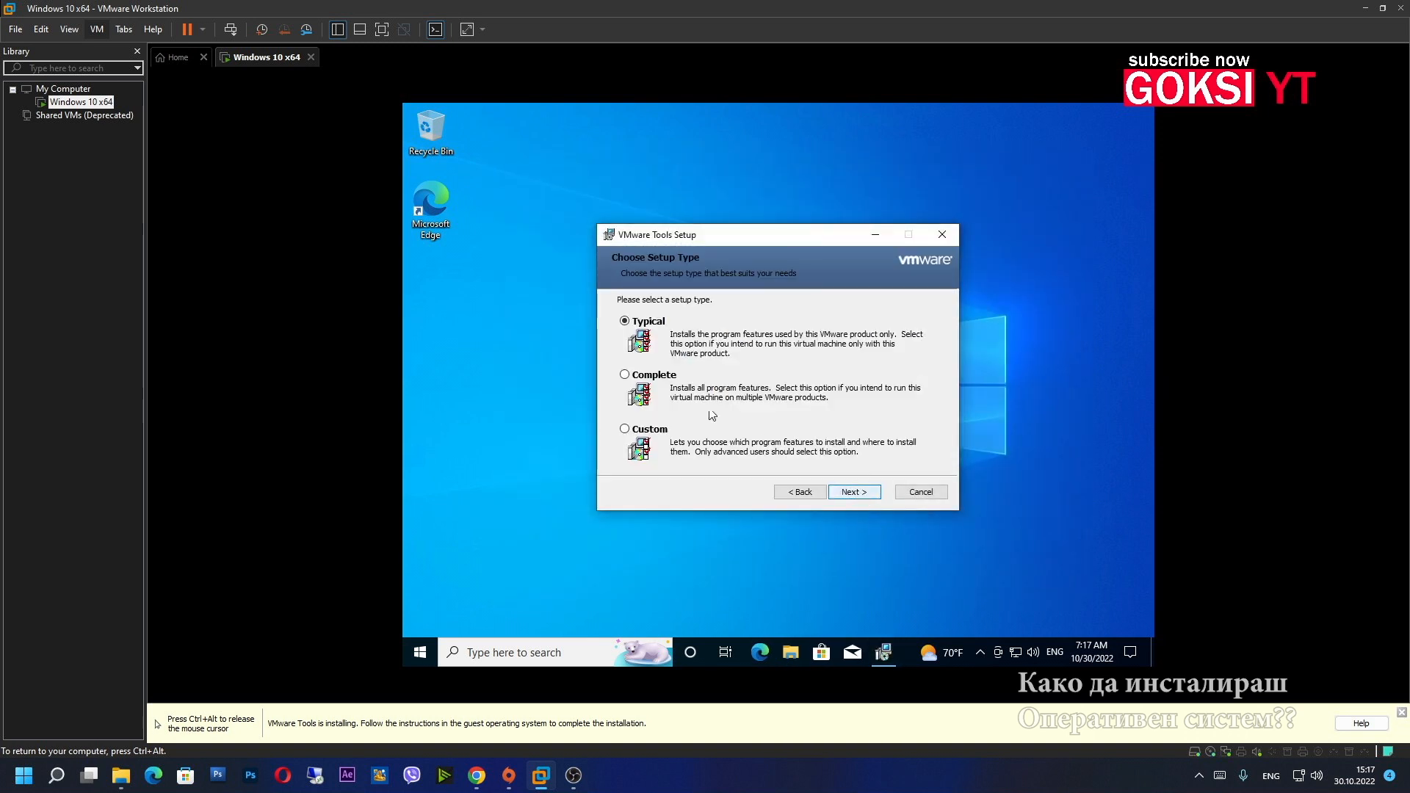
# - Install VMware Tools with the Typical setup type, finish the wizard, and restart the guest Windows
pyautogui.click(853, 493)
pyautogui.click(854, 492)
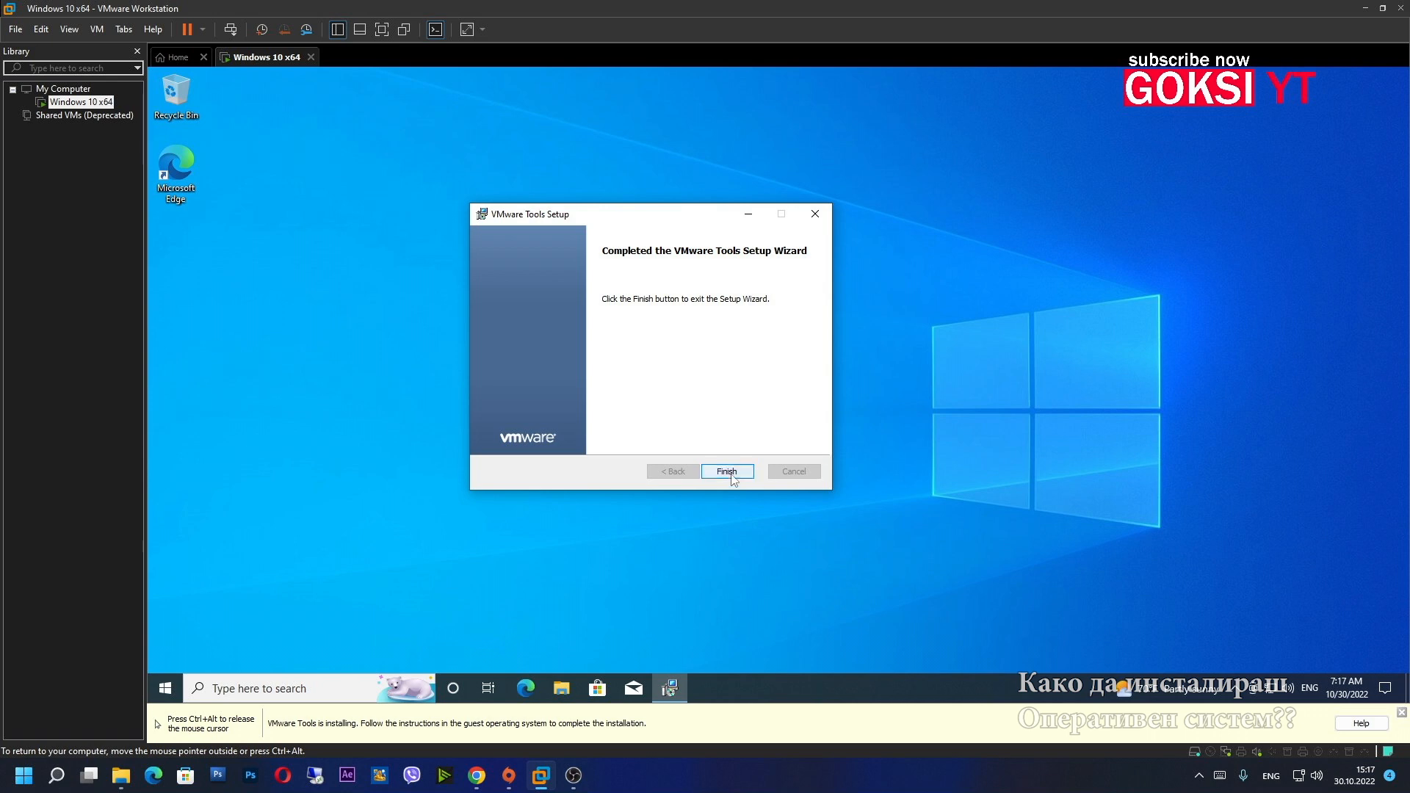
pyautogui.click(732, 476)
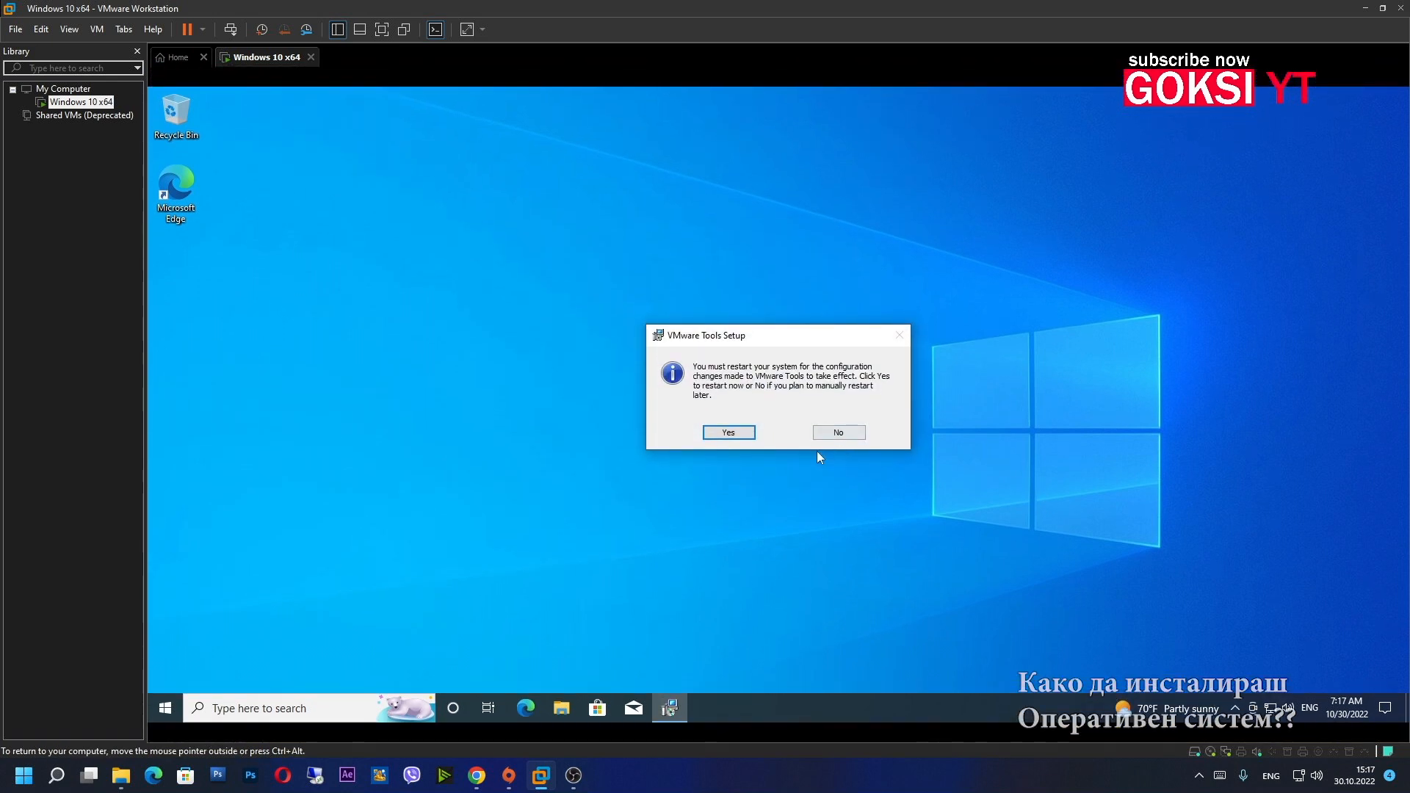
pyautogui.click(712, 433)
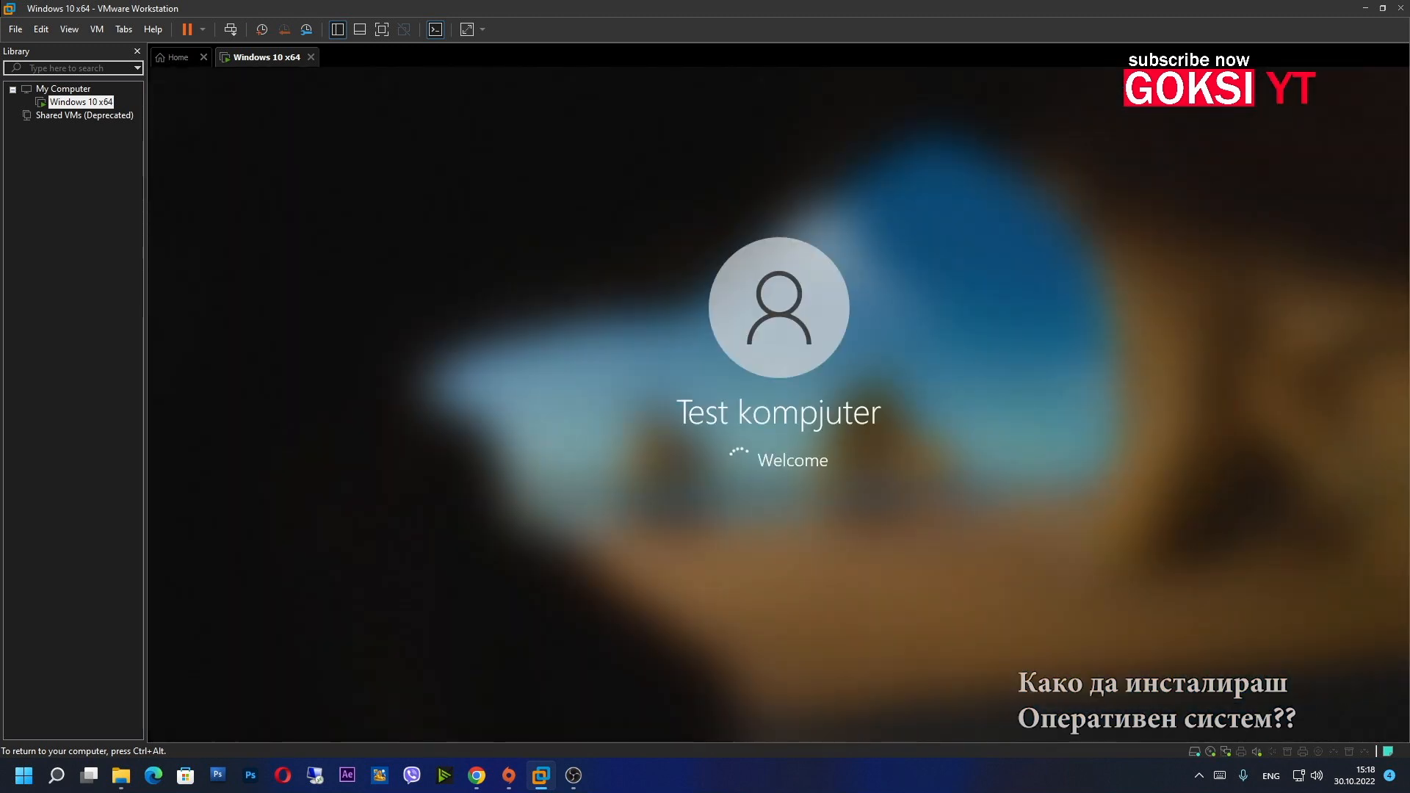
# - Release the pointer from the guest Windows and switch the virtual machine to full screen mode
pyautogui.hotkey('ctrl', 'alt')
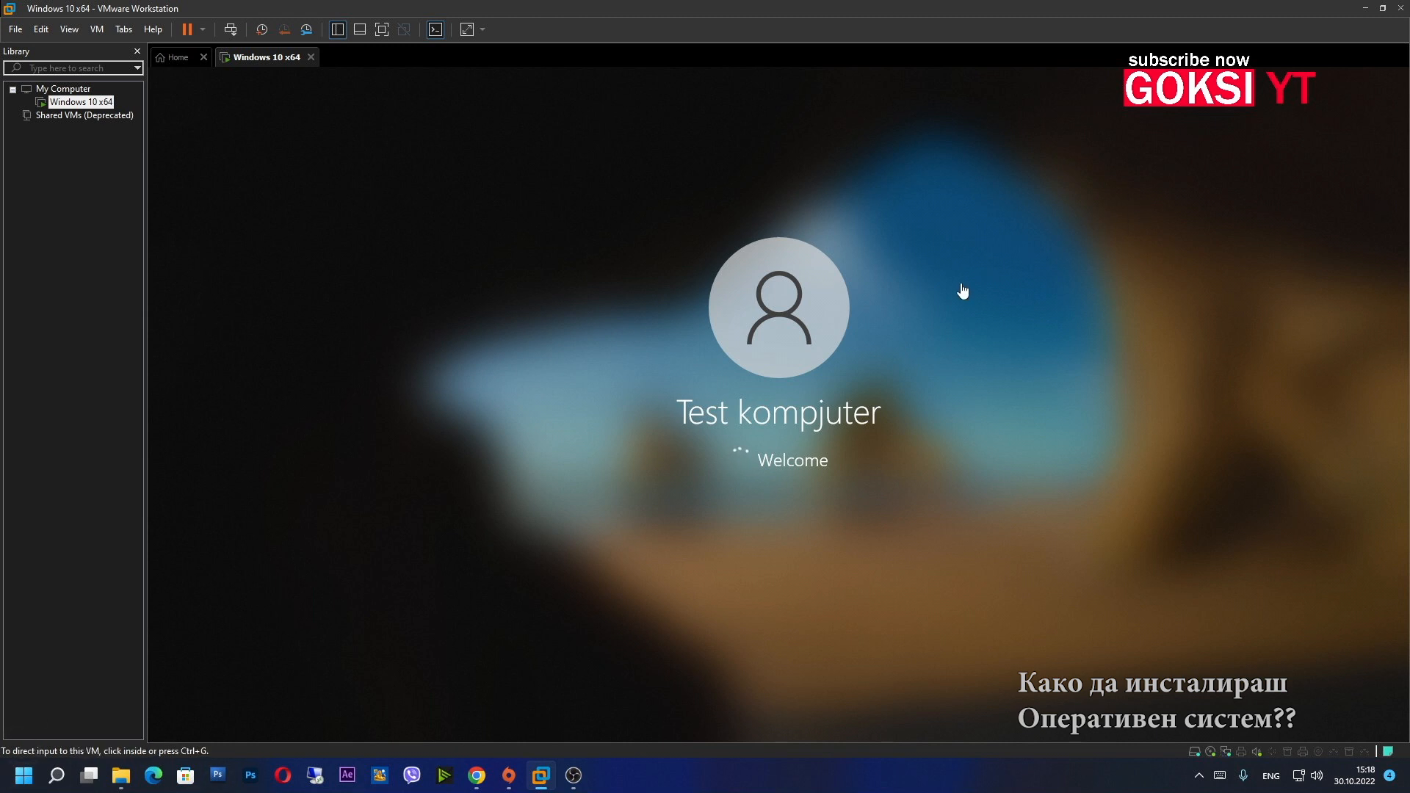
pyautogui.click(935, 329)
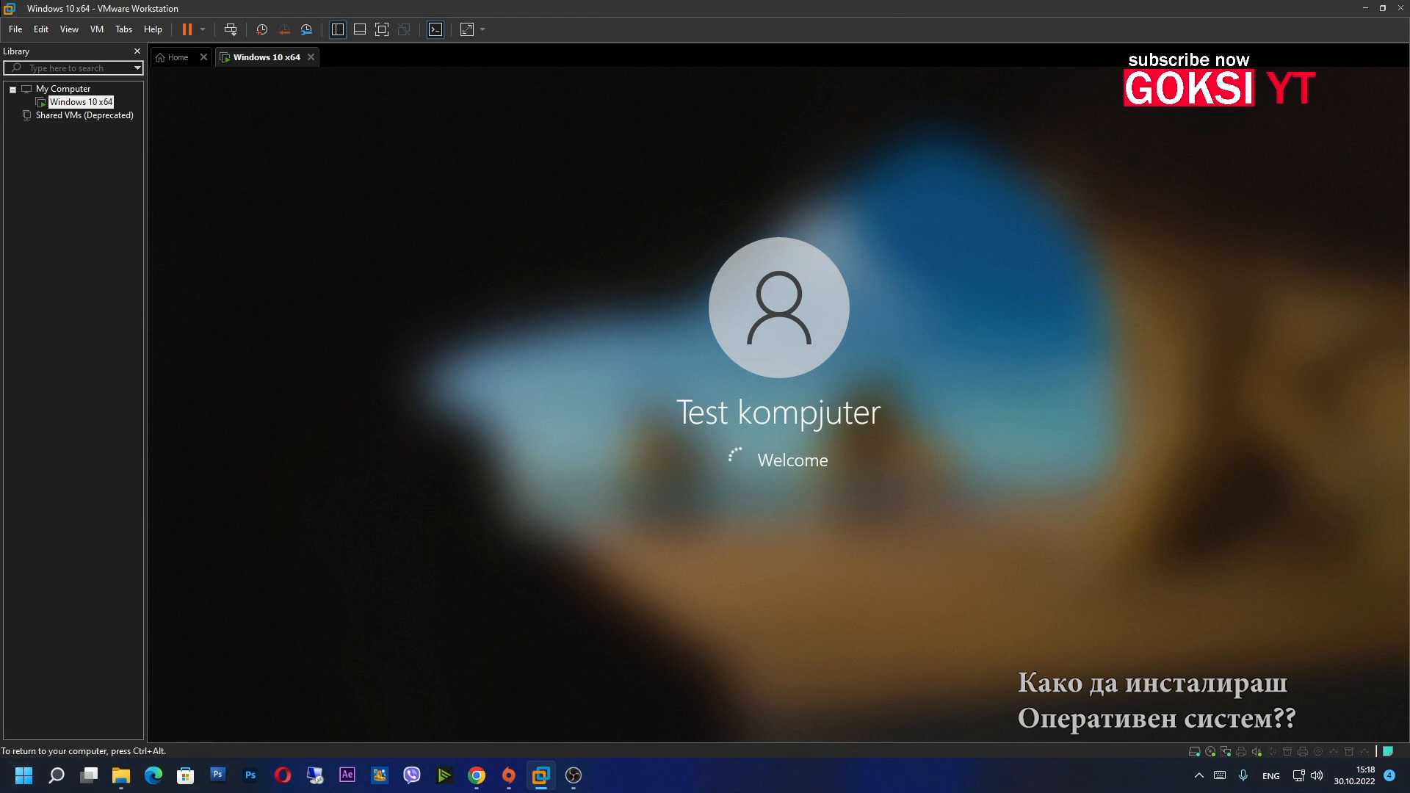
pyautogui.hotkey('ctrl', 'alt')
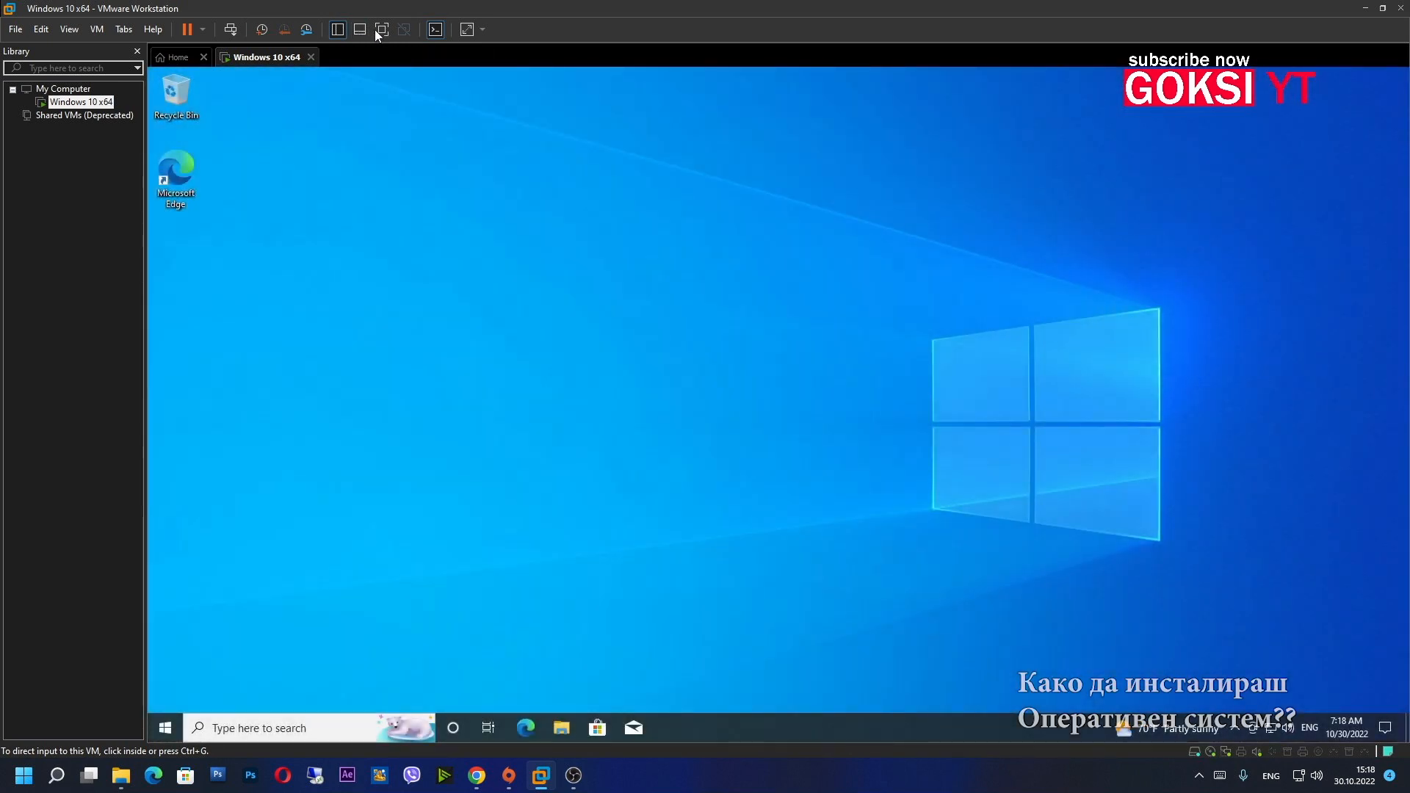
pyautogui.click(382, 29)
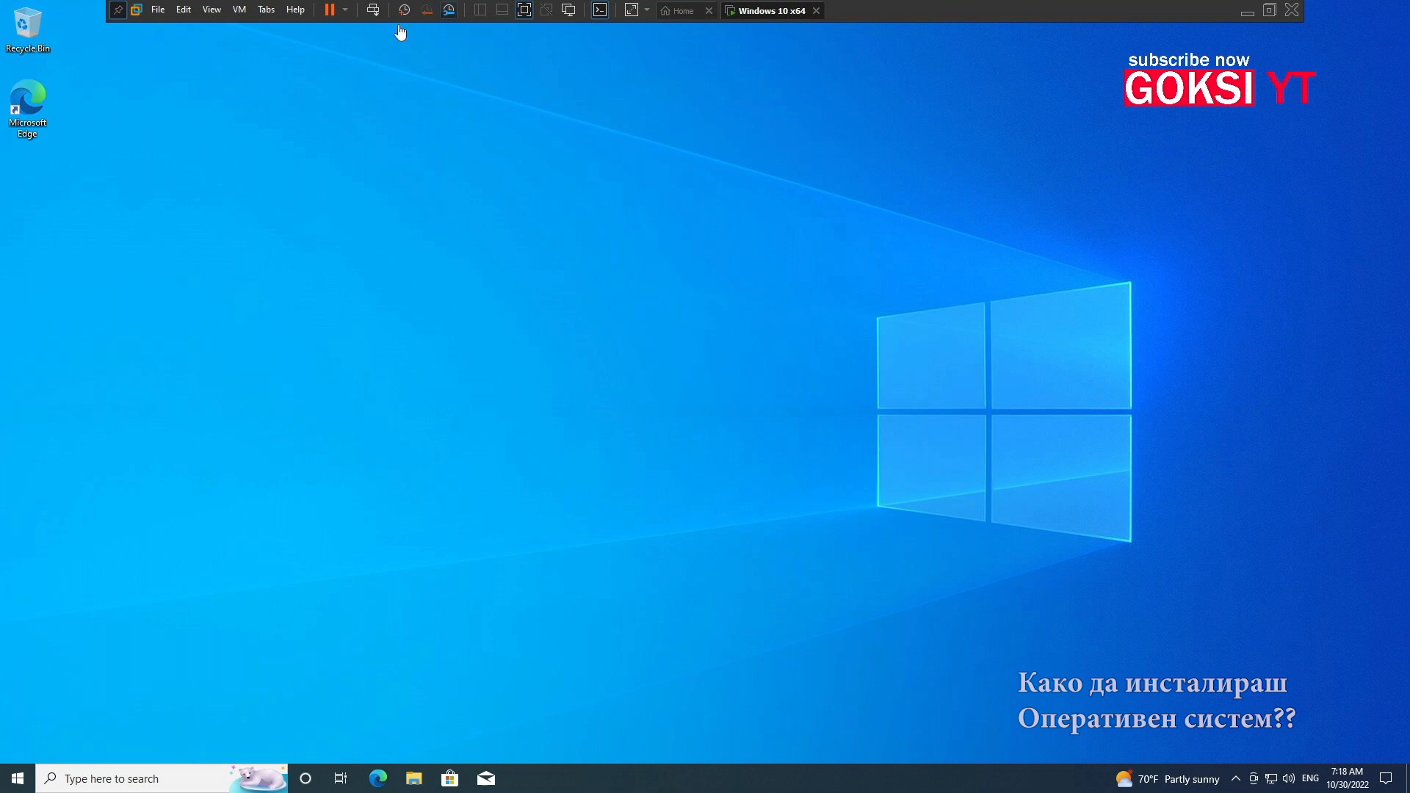
# - Move the Recycle Bin to the desktop's lower-right corner and the Microsoft Edge shortcut to the upper-left corner
pyautogui.moveTo(11, 29); pyautogui.dragTo(1343, 725)
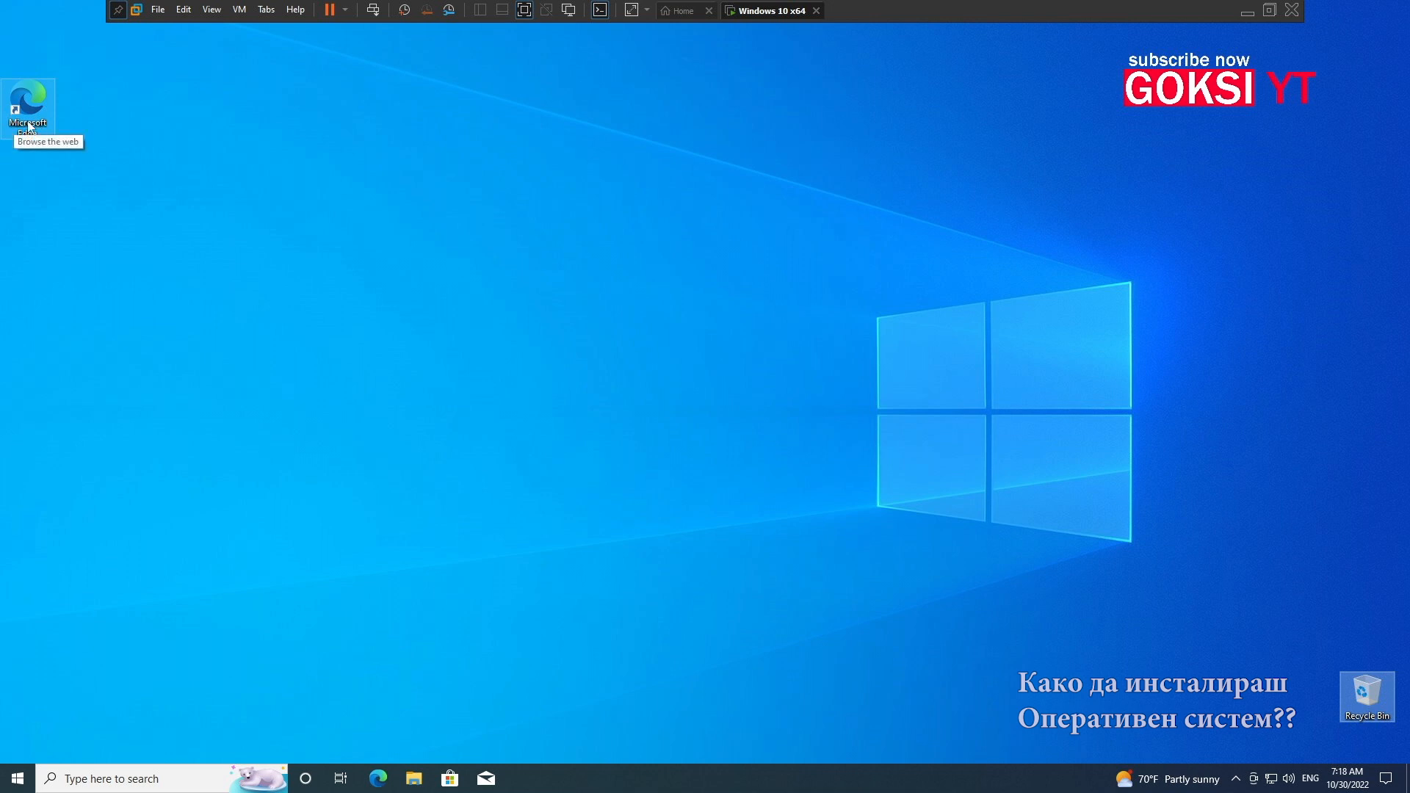
pyautogui.moveTo(9, 122); pyautogui.dragTo(9, 47)
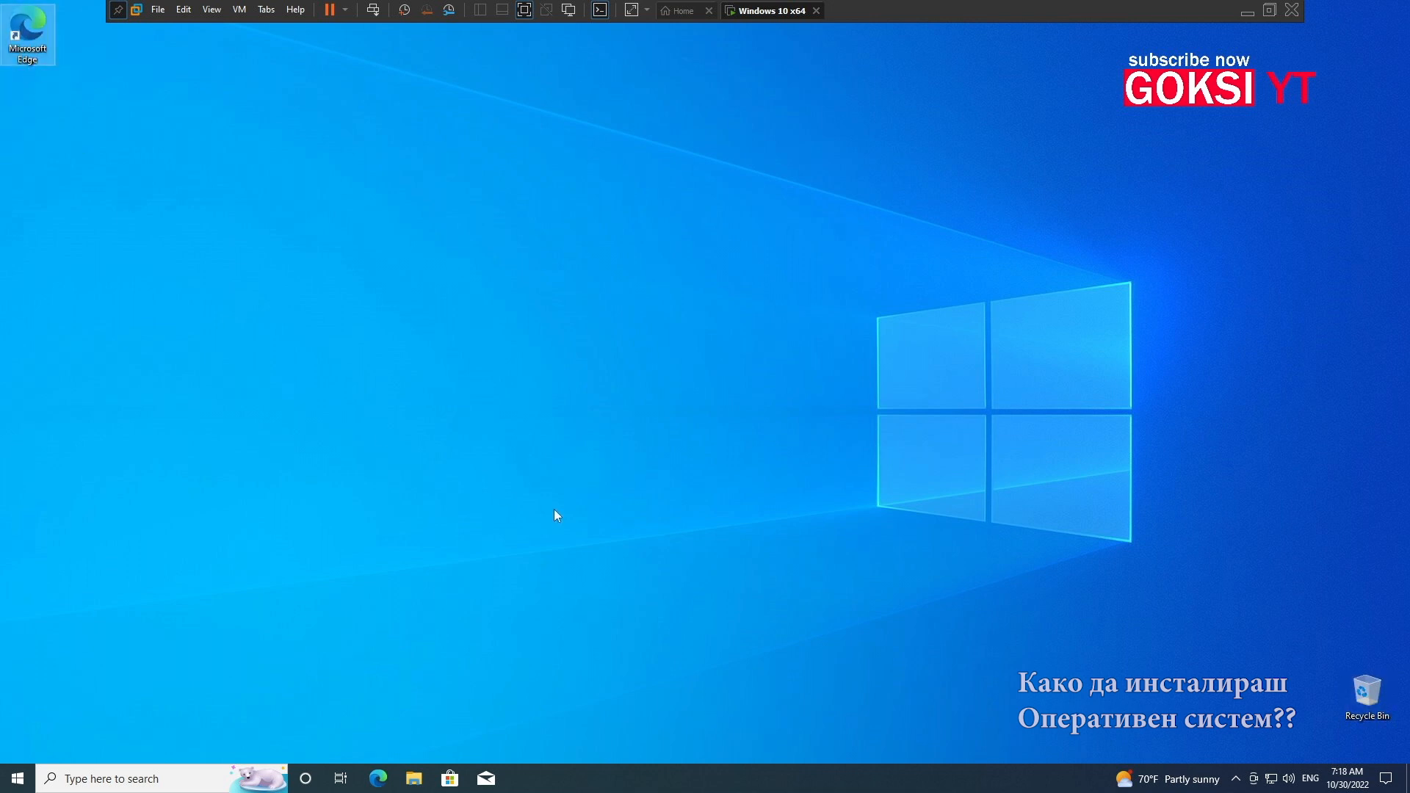